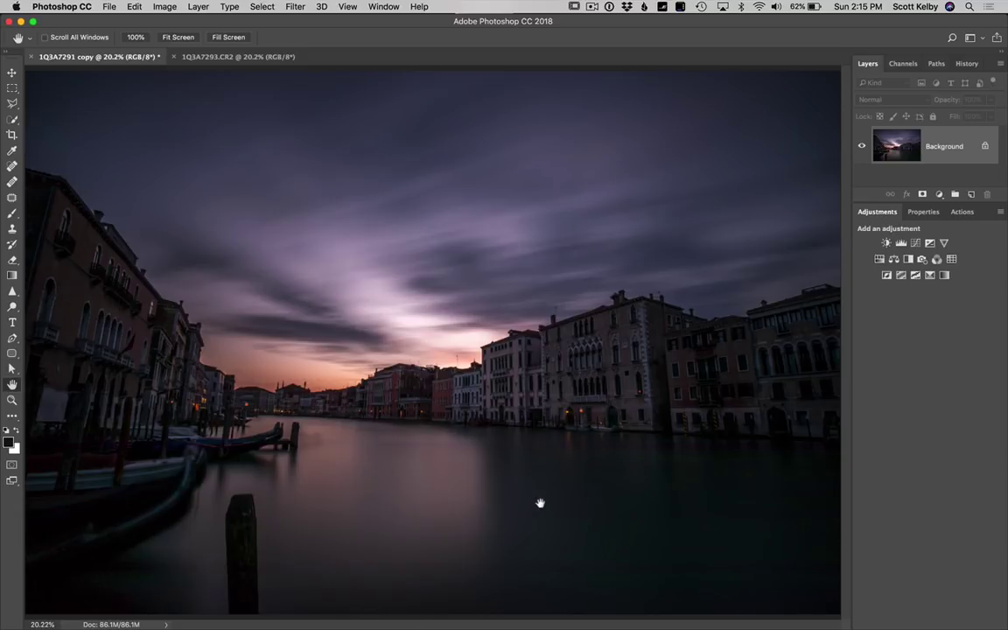
# Examine the noise in the dark gondolas and surrounding water at 100% zoom
pyautogui.press('super+plus')
pyautogui.press('super+plus')
pyautogui.press('super+plus')
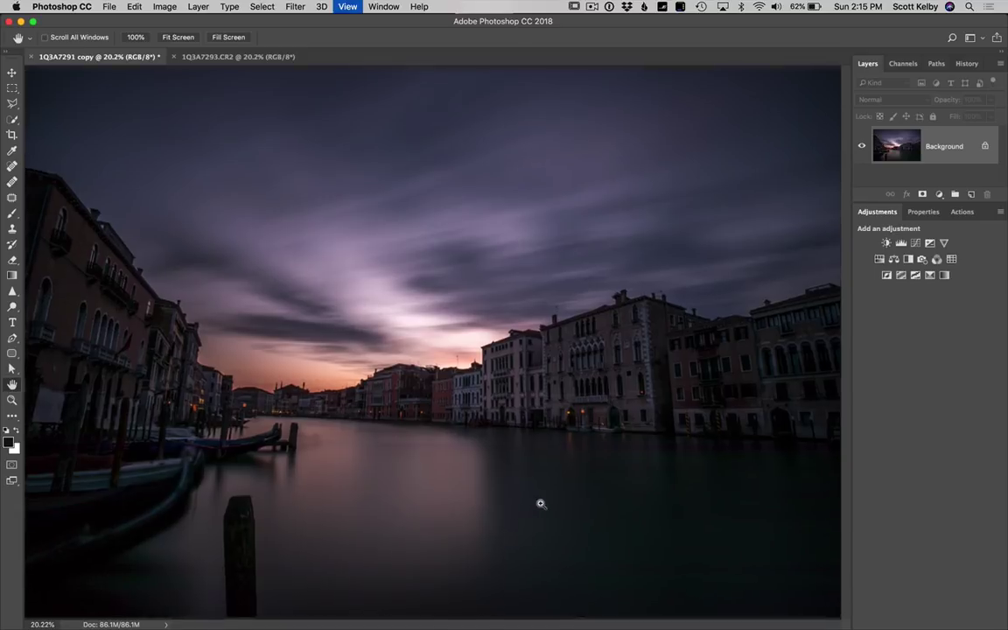
pyautogui.press('super+plus')
pyautogui.press('super+plus')
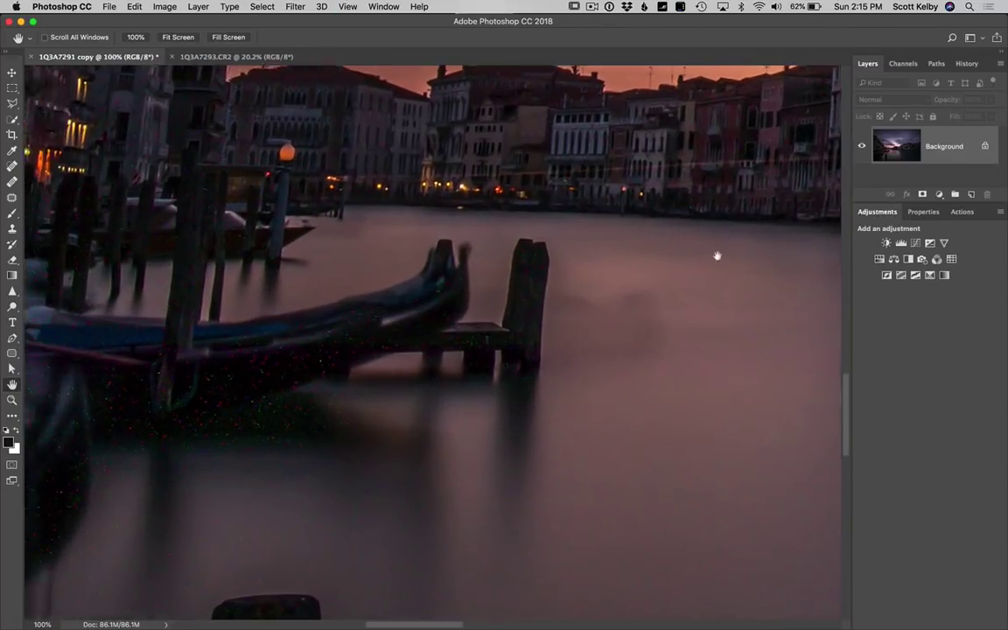
pyautogui.moveTo(445, 358); pyautogui.dragTo(725, 255)
pyautogui.moveTo(513, 375); pyautogui.dragTo(742, 223)
pyautogui.moveTo(506, 428); pyautogui.dragTo(862, 262)
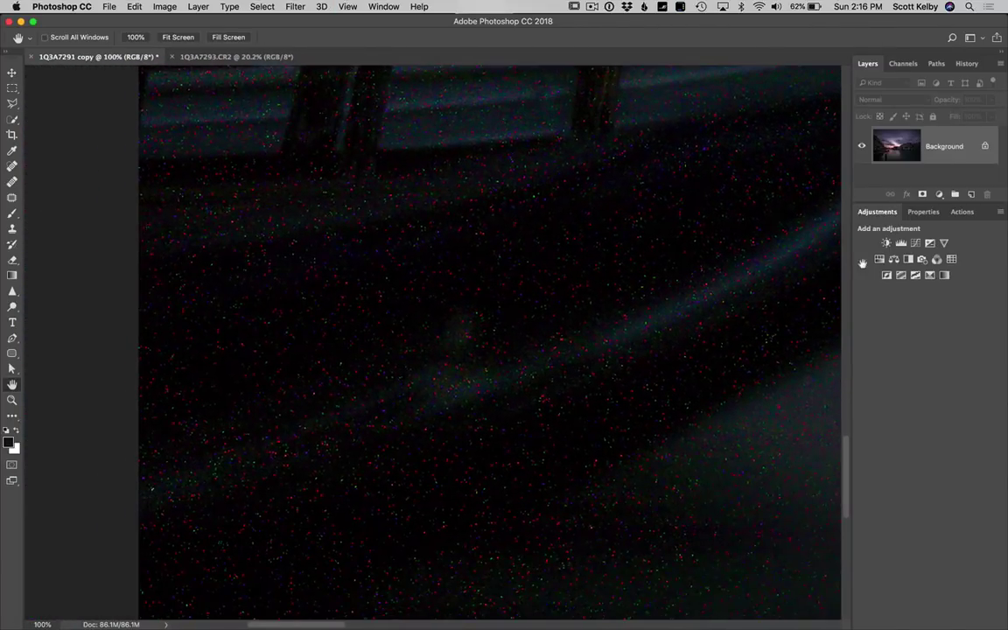
pyautogui.moveTo(616, 388); pyautogui.dragTo(558, 204)
pyautogui.moveTo(547, 318); pyautogui.dragTo(504, 405)
pyautogui.press('super+minus')
pyautogui.press('super+minus')
pyautogui.press('super+minus')
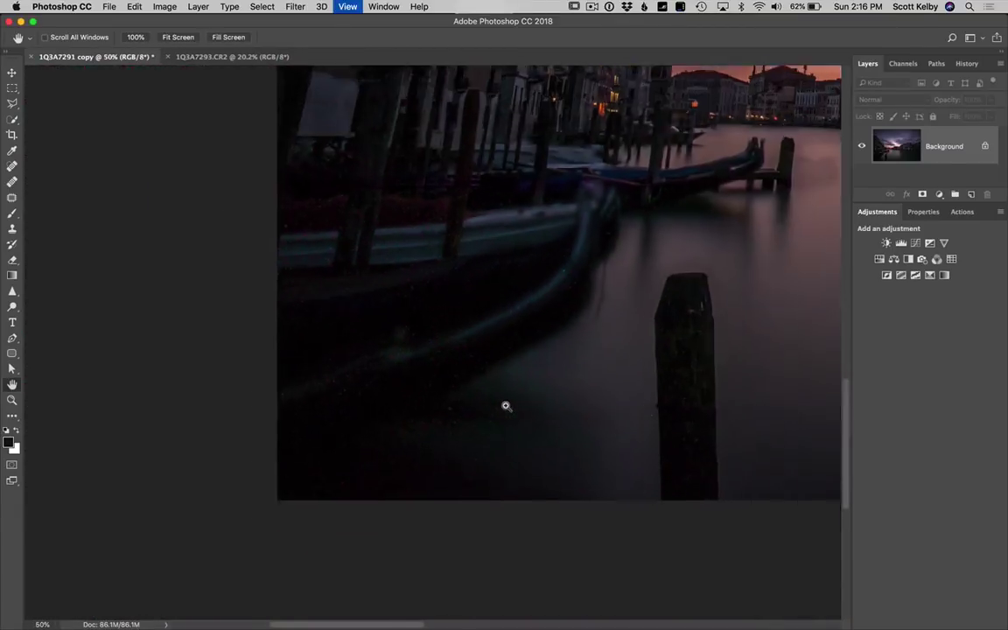
pyautogui.press('super+minus')
pyautogui.press('super+minus')
pyautogui.press('super+minus')
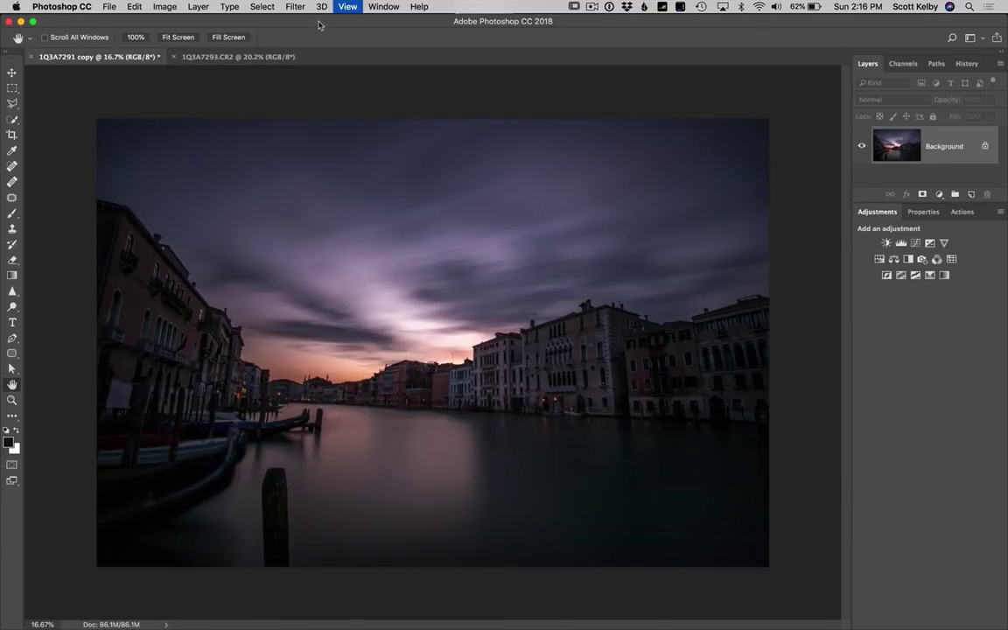
# Try Camera Raw noise reduction on the dark gondola area with Luminance 42 and Color 53
pyautogui.press('super+plus')
pyautogui.press('super+plus')
pyautogui.press('super+plus')
pyautogui.press('super+plus')
pyautogui.scroll(-15, 182, 266)
pyautogui.hscroll(-8, 607, 272)
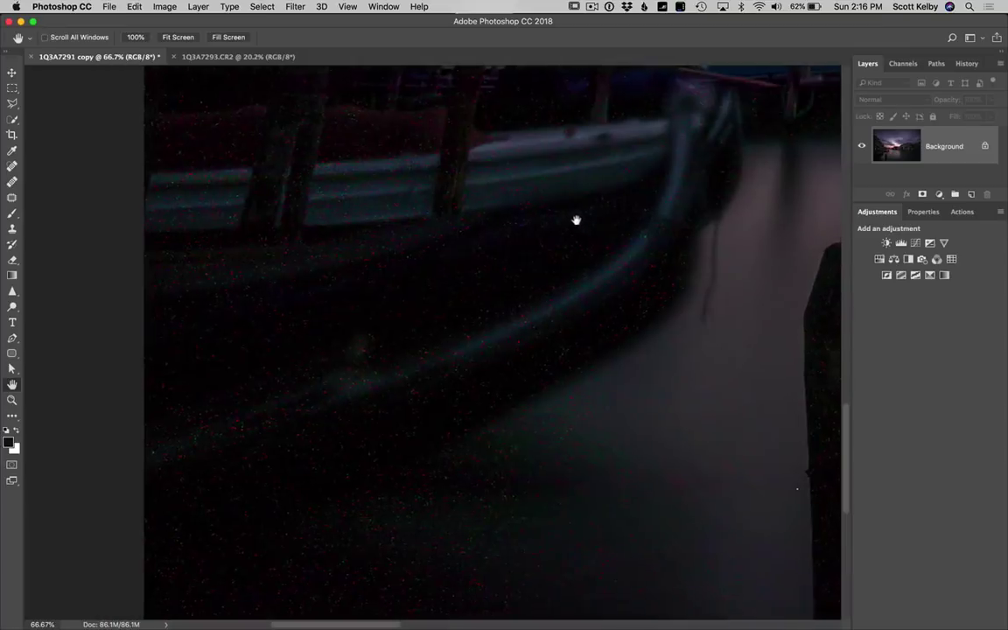
pyautogui.moveTo(576, 219); pyautogui.dragTo(577, 200)
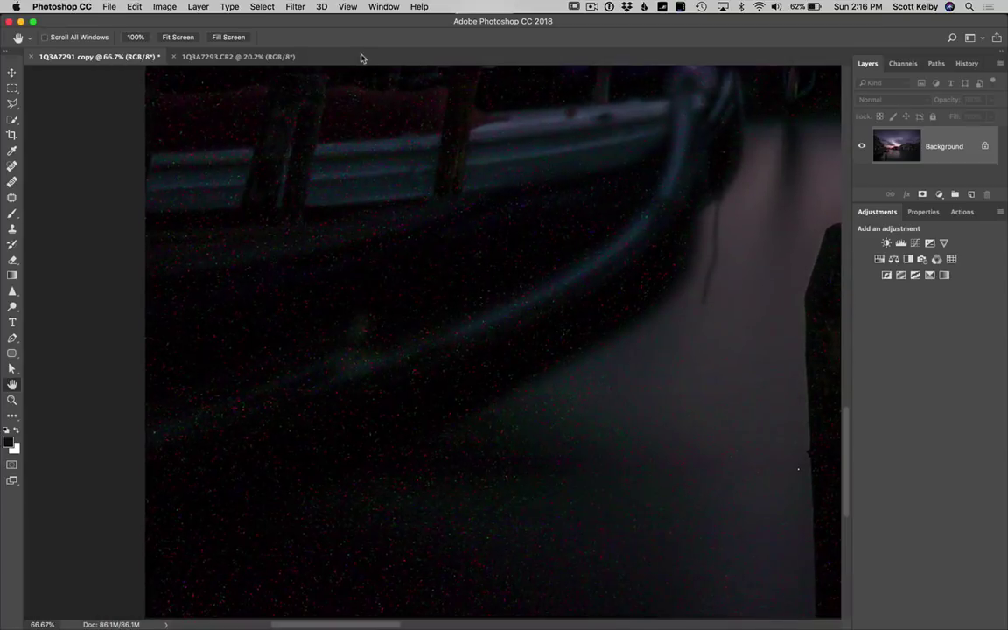
pyautogui.click(295, 7)
pyautogui.click(315, 79)
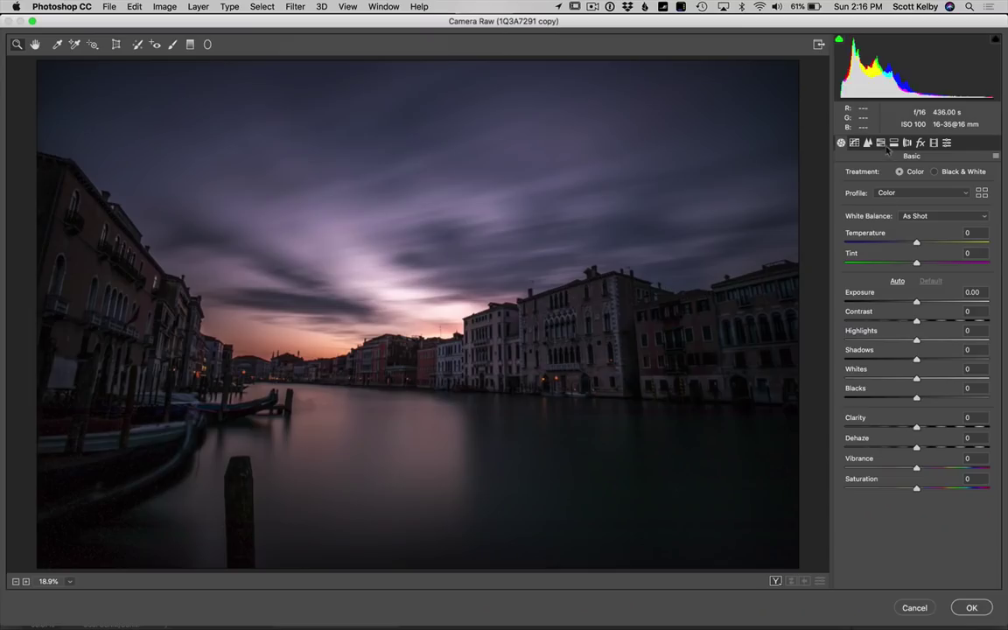
pyautogui.click(867, 144)
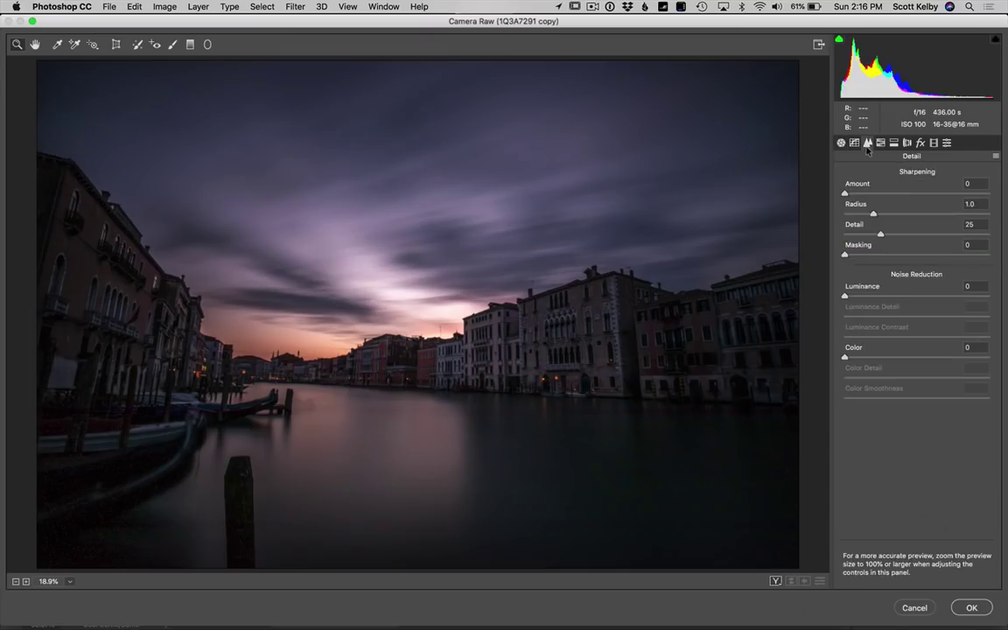
pyautogui.moveTo(149, 475); pyautogui.dragTo(308, 391)
pyautogui.moveTo(441, 308); pyautogui.dragTo(346, 407)
pyautogui.moveTo(845, 298); pyautogui.dragTo(907, 304)
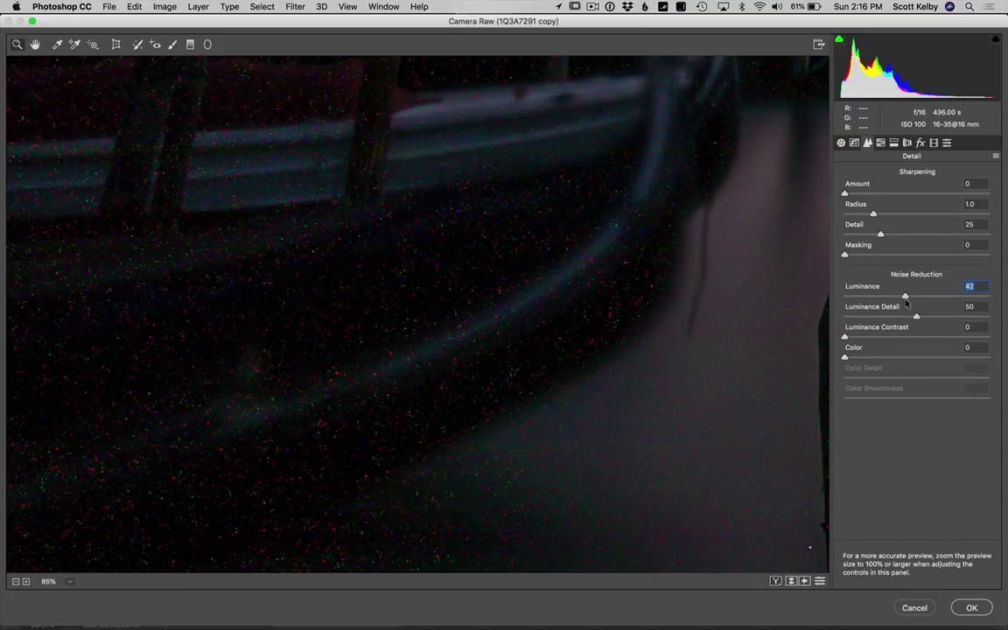
pyautogui.moveTo(845, 358); pyautogui.dragTo(901, 359)
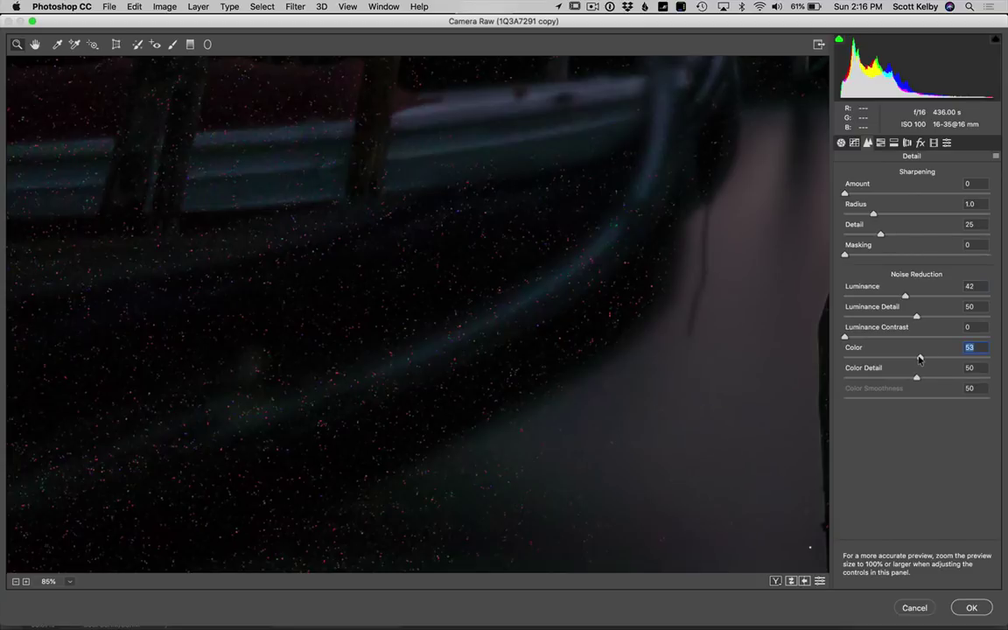
# Compare the noise reduction in a side-by-side before and after view, and cancel the Camera Raw filter
pyautogui.click(775, 581)
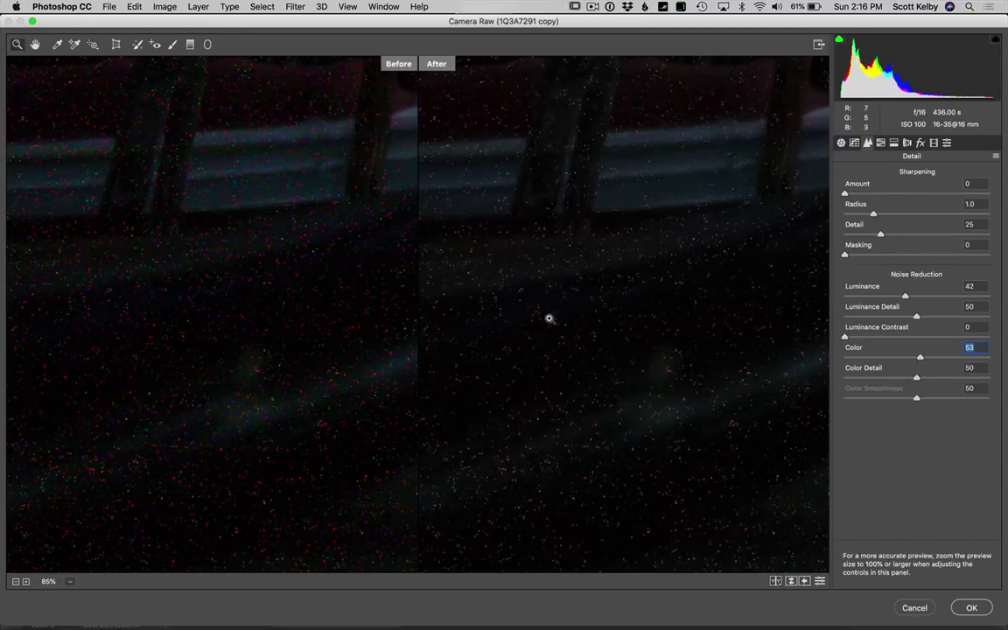
pyautogui.click(775, 581)
pyautogui.click(913, 608)
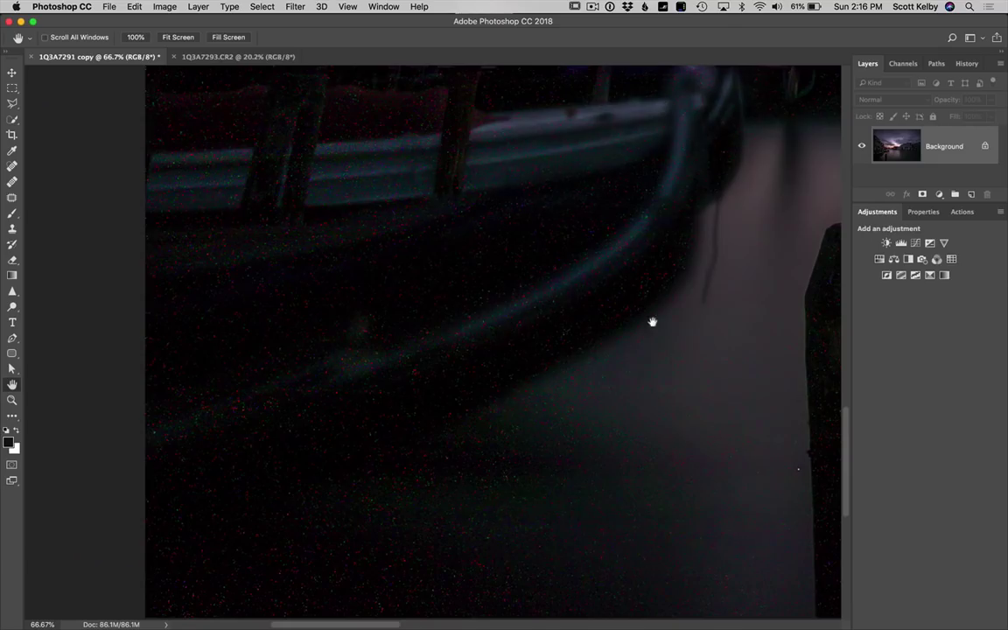
# Switch to the brighter exposure 1Q3A7293.CR2 and examine its gondola shadows for noise at close range
pyautogui.press('super+minus')
pyautogui.press('super+minus')
pyautogui.press('super+minus')
pyautogui.press('super+minus')
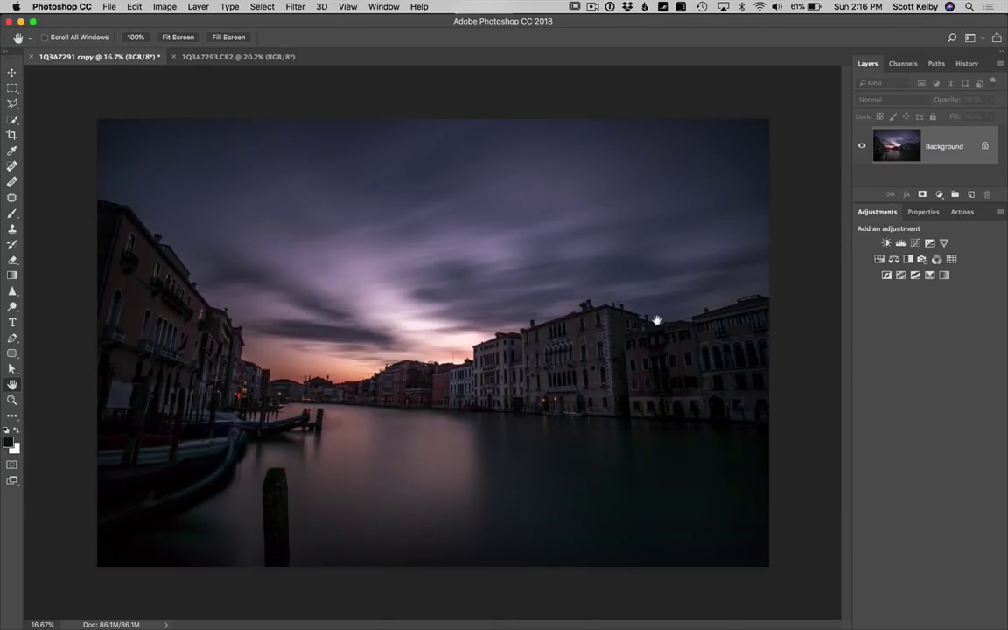
pyautogui.click(253, 57)
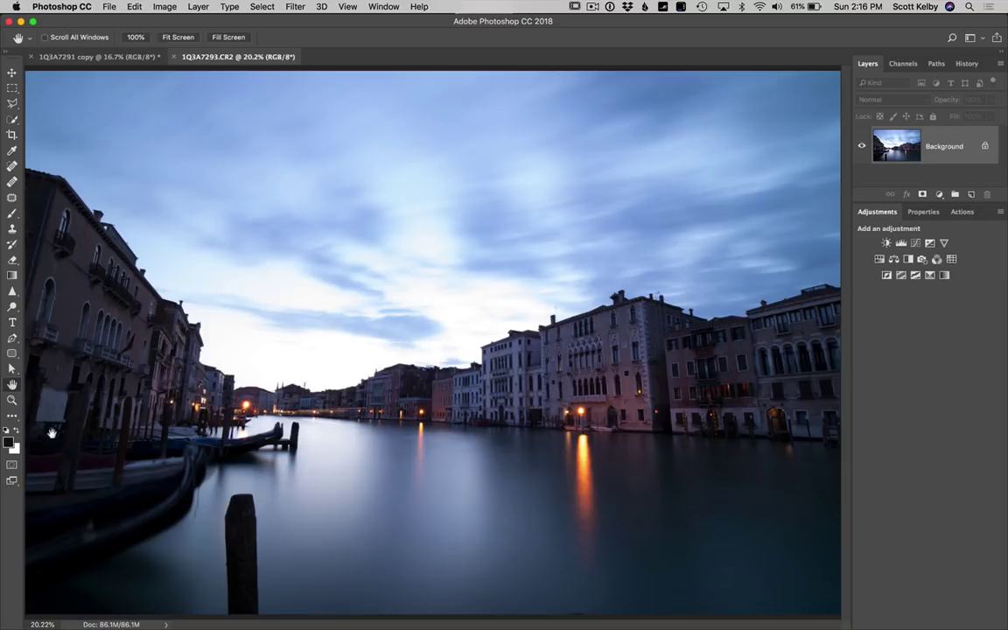
pyautogui.press('super+plus')
pyautogui.press('super+plus')
pyautogui.press('super+plus')
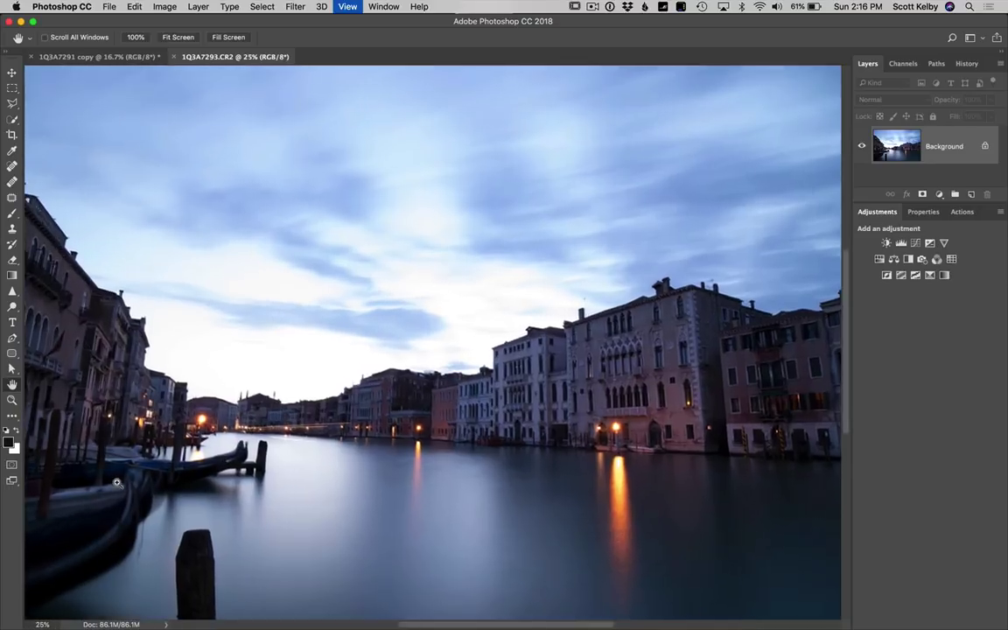
pyautogui.moveTo(155, 480); pyautogui.dragTo(790, 149)
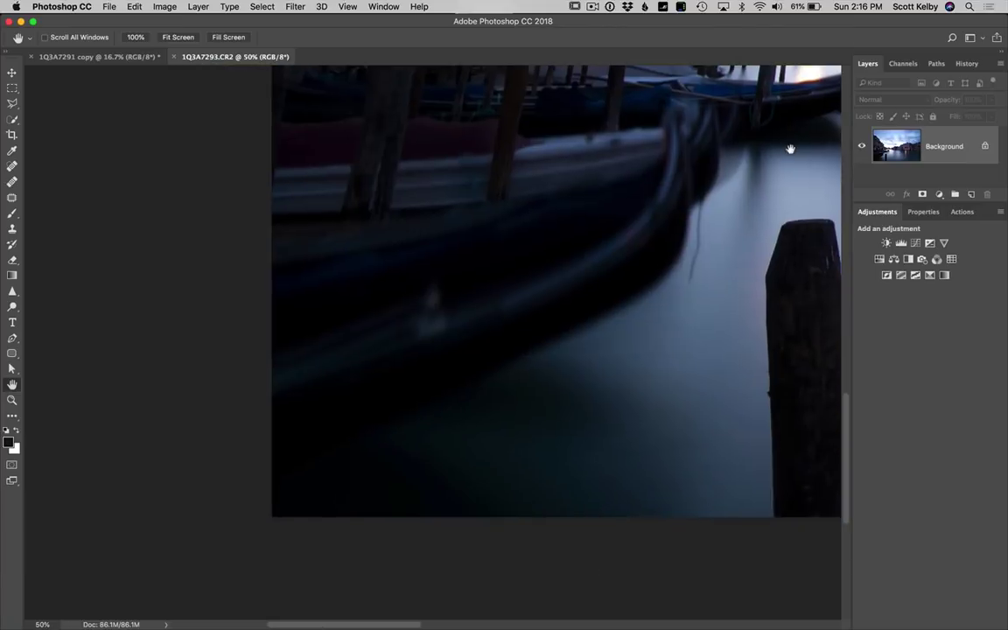
pyautogui.press('super+plus')
pyautogui.press('super+plus')
pyautogui.moveTo(653, 251); pyautogui.dragTo(585, 307)
pyautogui.press('super+minus')
pyautogui.press('super+minus')
pyautogui.press('super+minus')
pyautogui.press('super+minus')
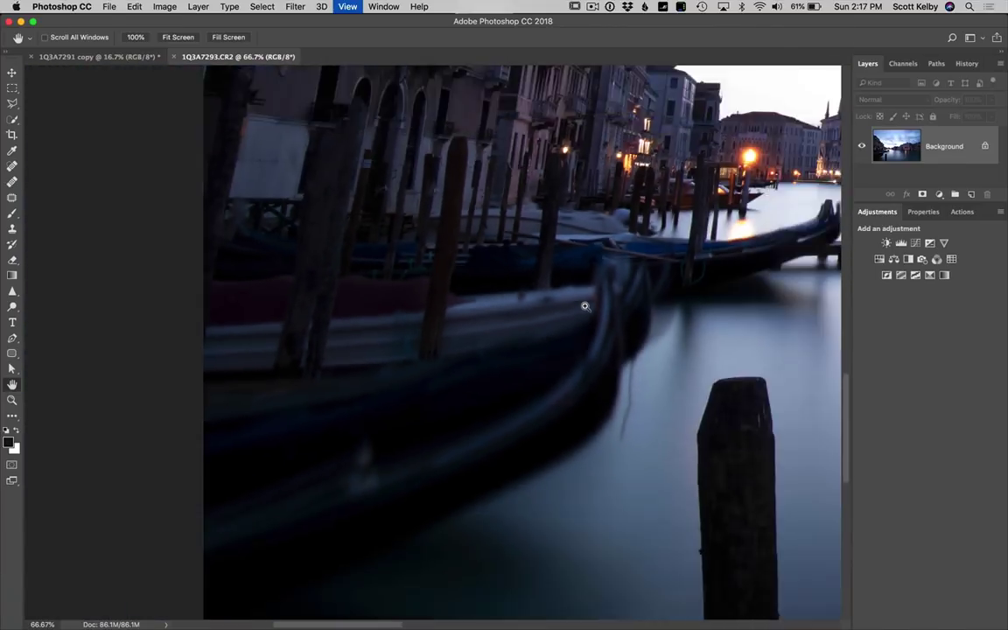
pyautogui.press('super+minus')
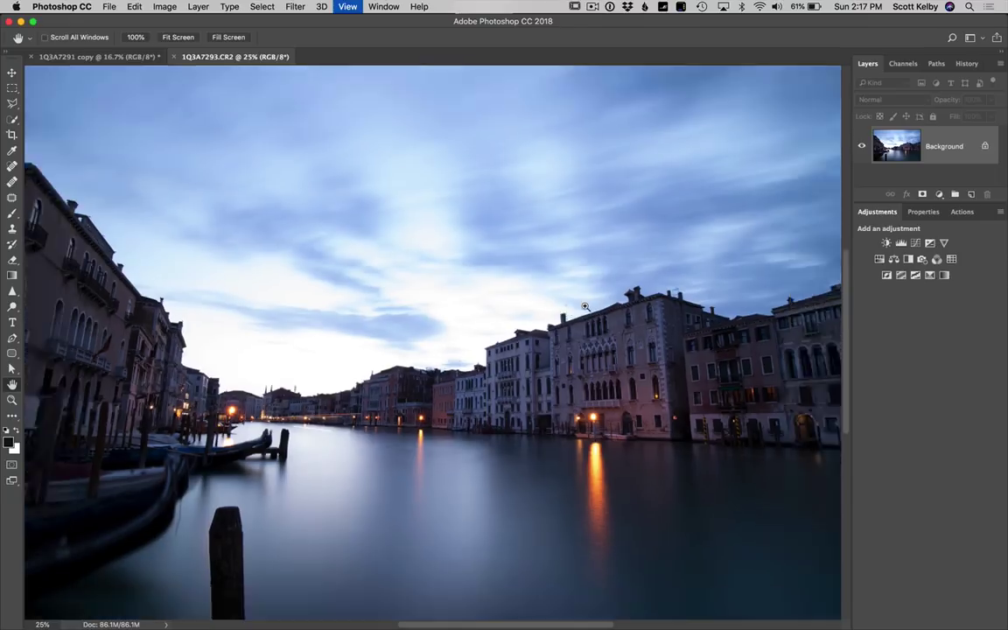
# Copy the entire 1Q3A7293.CR2 image and paste it as a new layer into the 1Q3A7291 copy document
pyautogui.press('super+a')
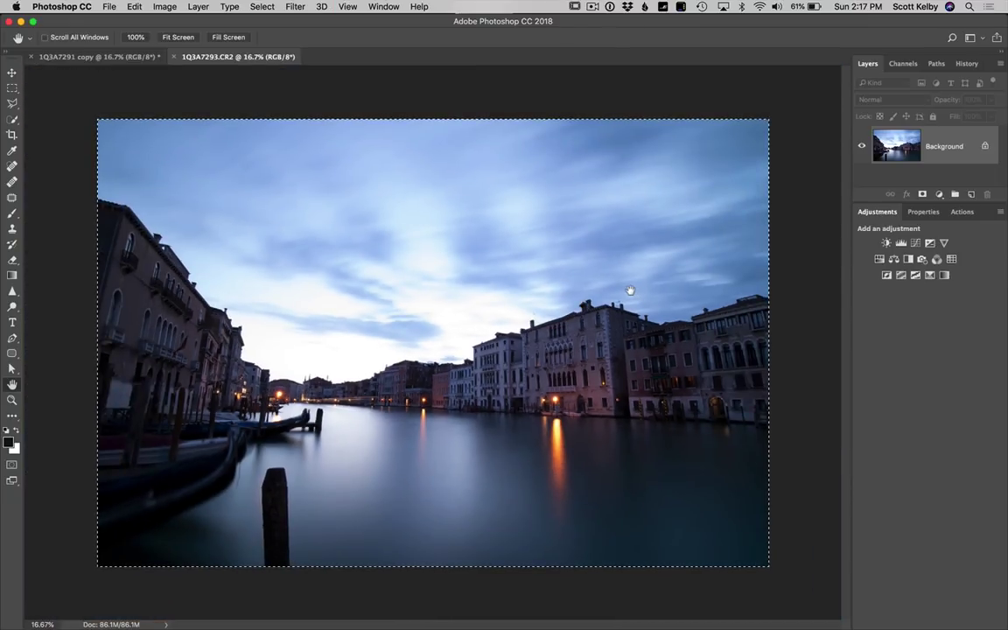
pyautogui.click(135, 7)
pyautogui.click(144, 92)
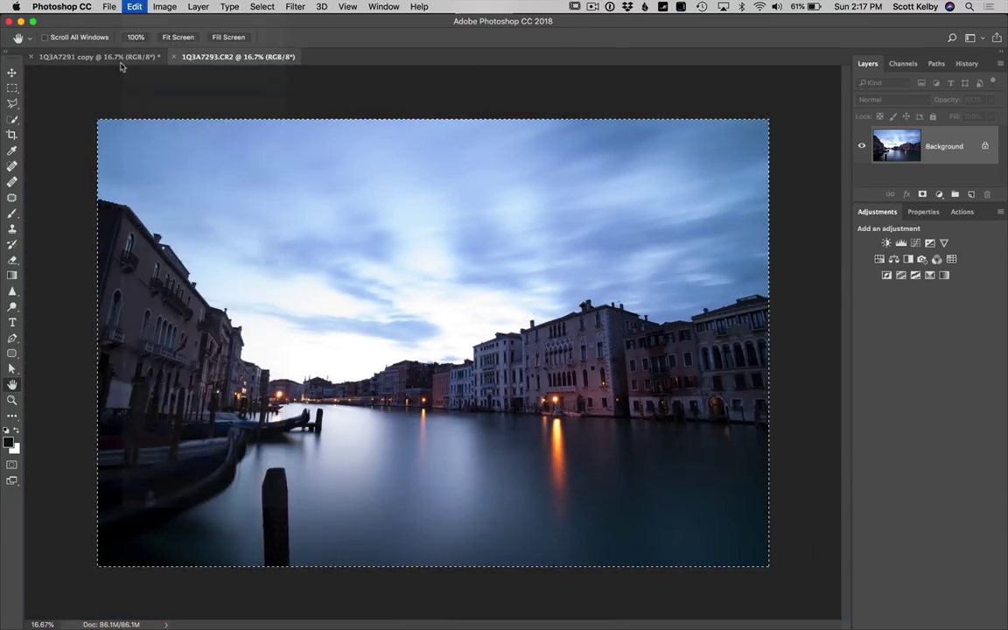
pyautogui.click(117, 57)
pyautogui.press('super+v')
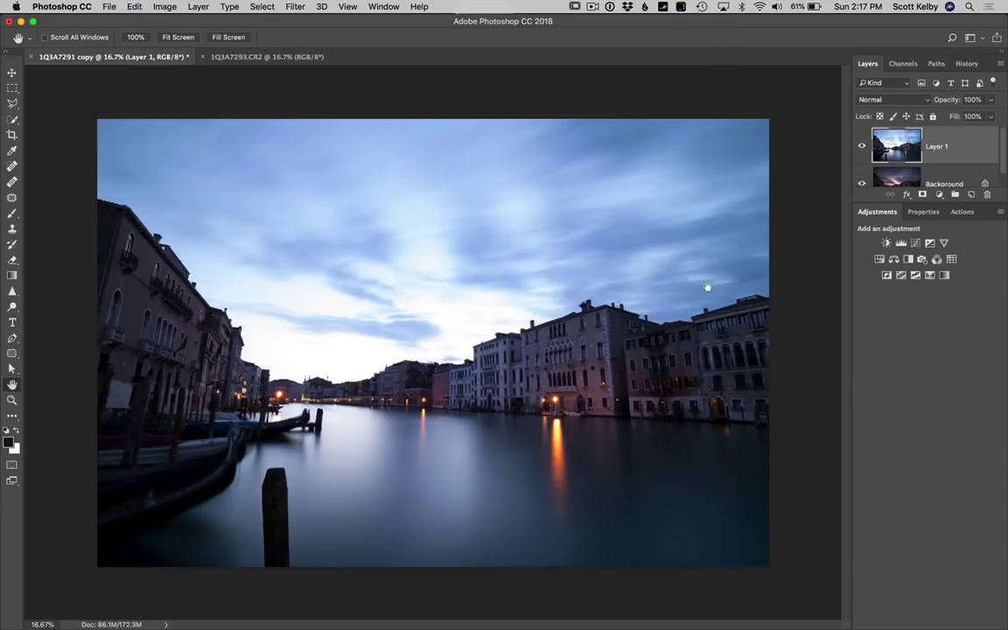
# Compare the pasted layer with the Background by toggling its visibility, and hide it behind a black layer mask
pyautogui.click(861, 149)
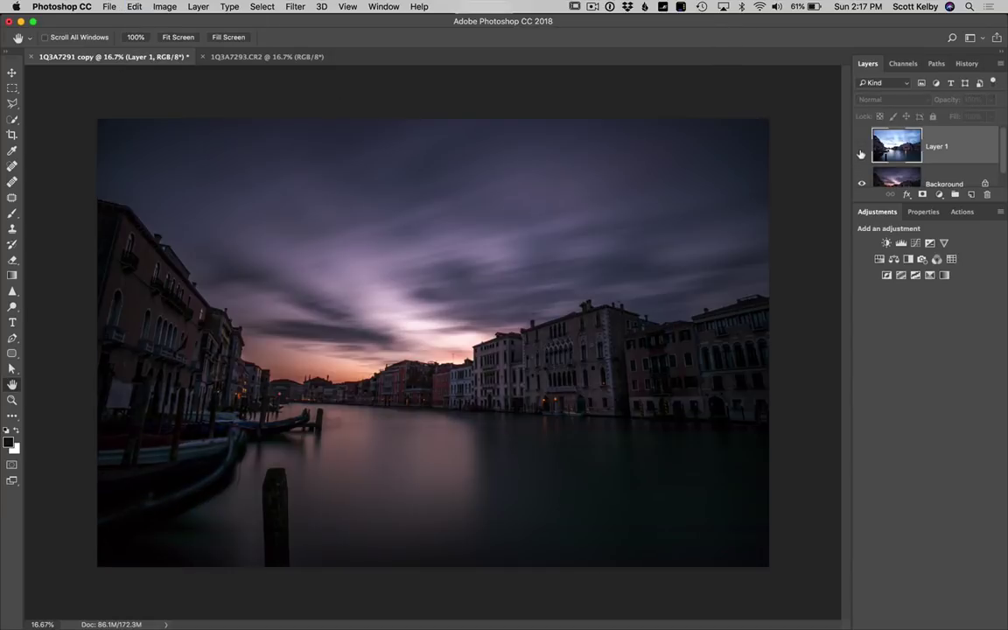
pyautogui.click(861, 148)
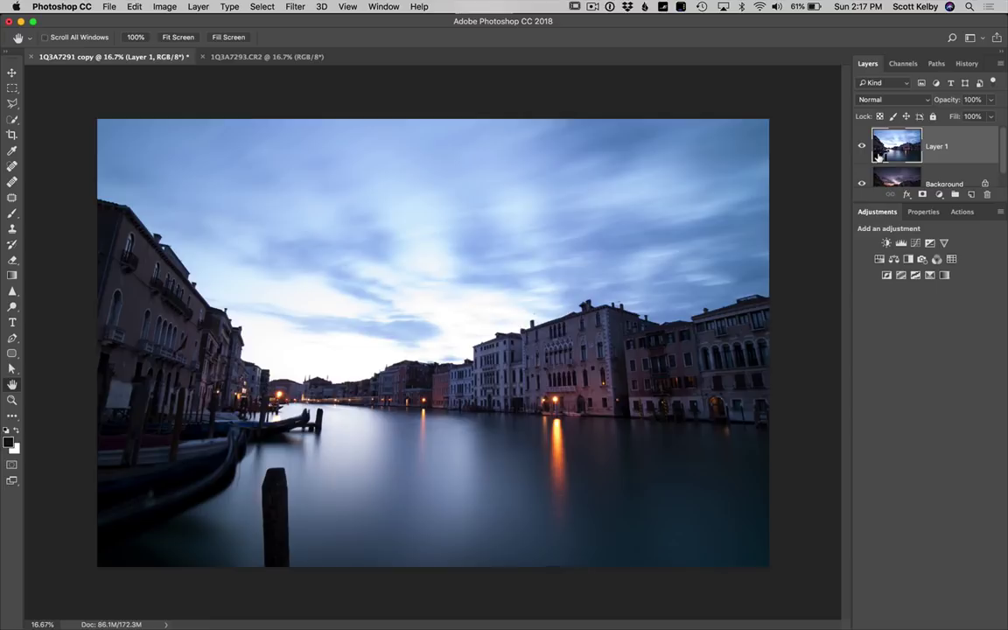
pyautogui.moveTo(891, 199); pyautogui.dragTo(891, 276)
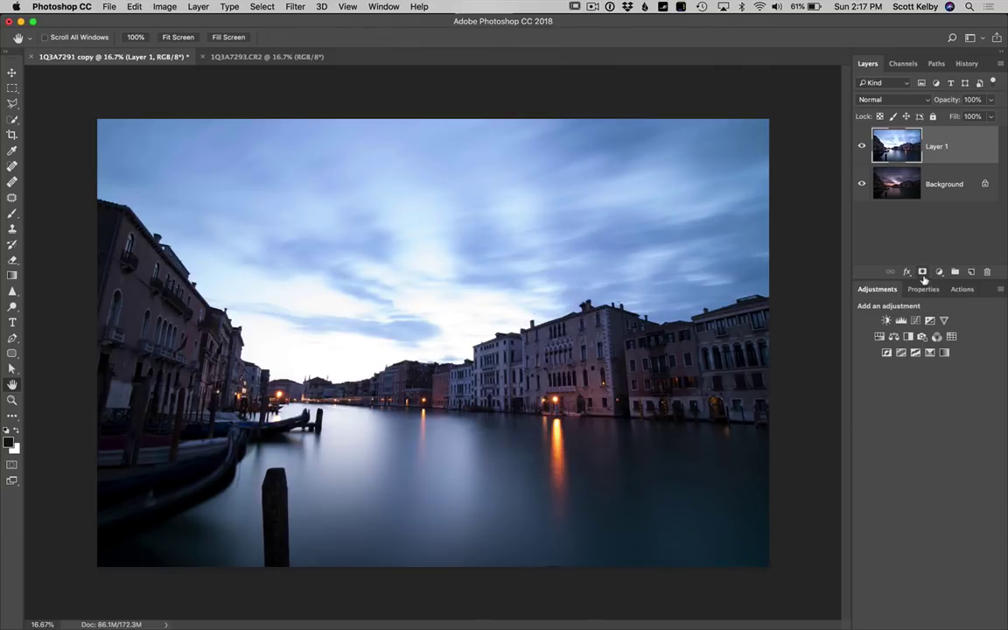
pyautogui.keyDown('alt'); pyautogui.click(923, 274); pyautogui.keyUp('alt')
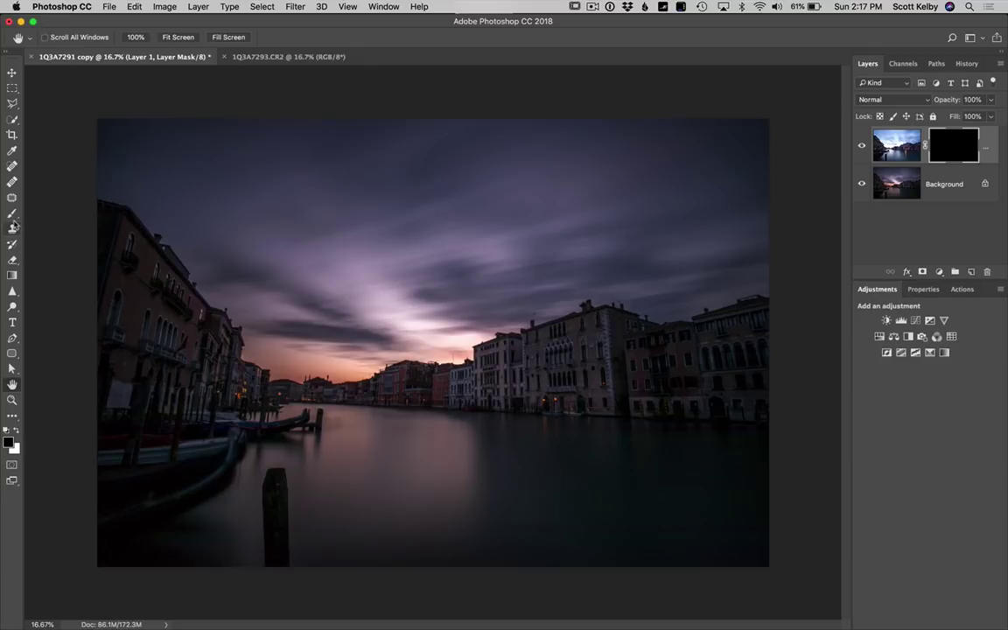
# Paint white on the mask with a 200 px brush to reveal the brighter gondolas, nearby water and wooden post
pyautogui.click(12, 213)
pyautogui.click(17, 430)
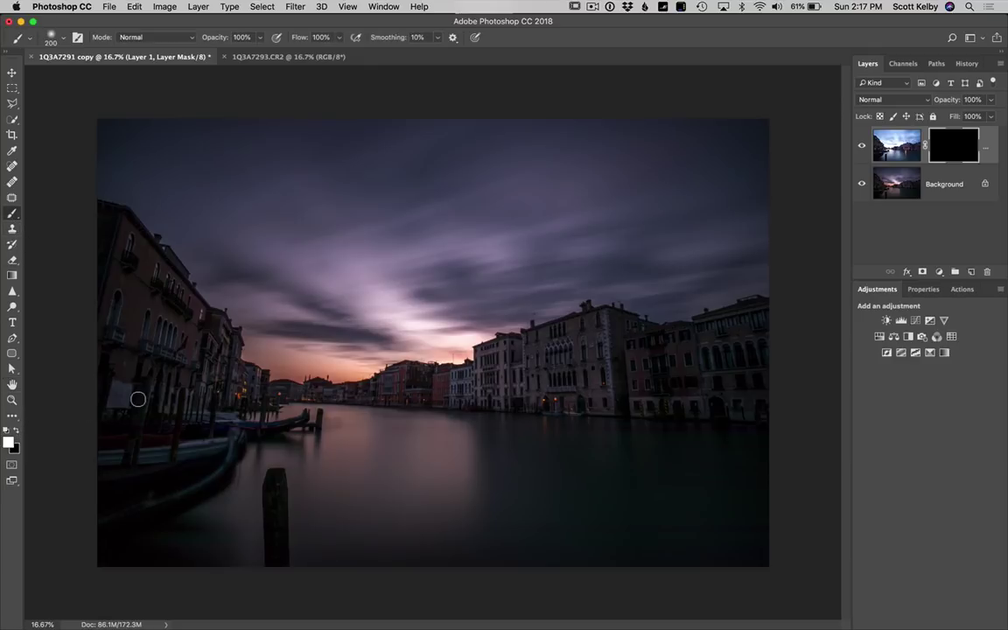
pyautogui.press('super+plus')
pyautogui.press('super+plus')
pyautogui.press('super+plus')
pyautogui.press('super+plus')
pyautogui.moveTo(542, 275); pyautogui.dragTo(595, 220)
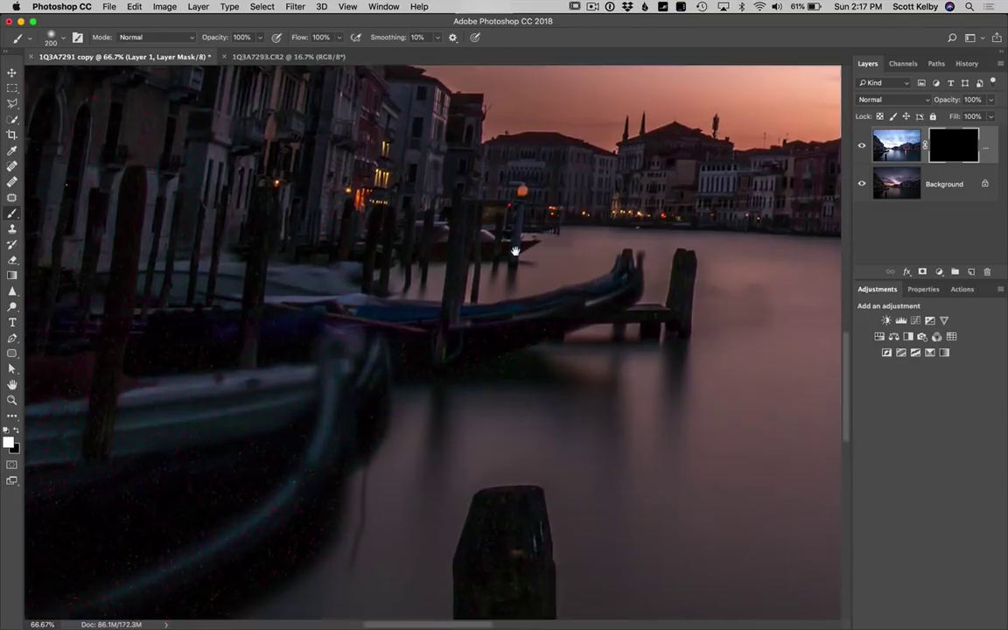
pyautogui.moveTo(367, 428)
pyautogui.mouseDown()
pyautogui.moveTo(504, 288)
pyautogui.moveTo(496, 268)
pyautogui.moveTo(271, 301)
pyautogui.moveTo(256, 164)
pyautogui.moveTo(406, 44)
pyautogui.moveTo(504, 322)
pyautogui.moveTo(535, 343)
pyautogui.moveTo(520, 411)
pyautogui.moveTo(420, 525)
pyautogui.mouseUp()
pyautogui.moveTo(190, 514)
pyautogui.mouseDown()
pyautogui.moveTo(142, 421)
pyautogui.moveTo(239, 245)
pyautogui.moveTo(83, 151)
pyautogui.moveTo(296, 151)
pyautogui.mouseUp()
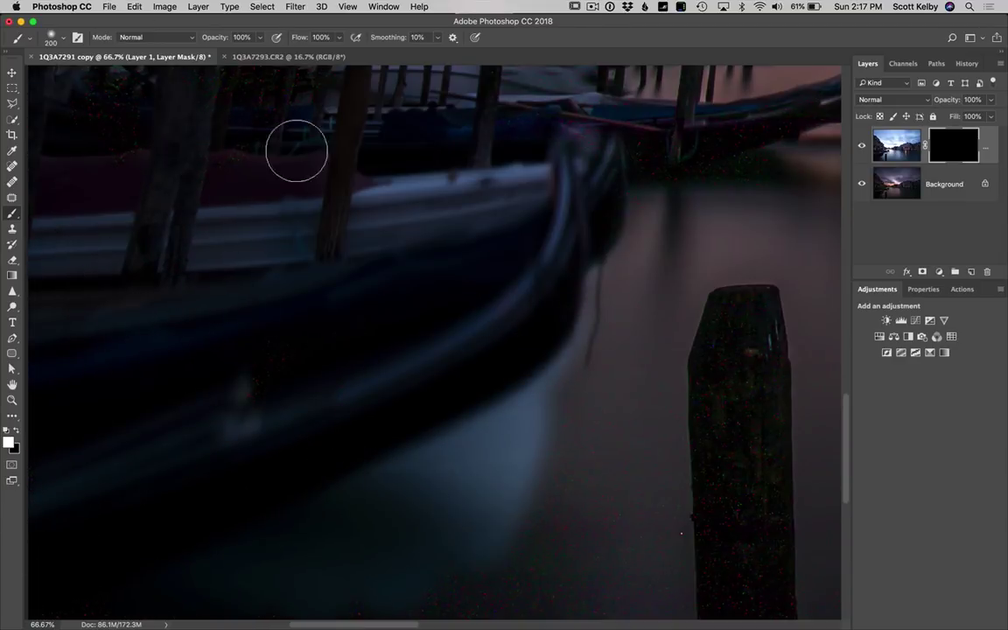
pyautogui.moveTo(304, 617)
pyautogui.mouseDown()
pyautogui.moveTo(474, 586)
pyautogui.moveTo(608, 591)
pyautogui.moveTo(716, 549)
pyautogui.moveTo(752, 435)
pyautogui.moveTo(749, 349)
pyautogui.moveTo(681, 450)
pyautogui.moveTo(592, 470)
pyautogui.moveTo(630, 315)
pyautogui.moveTo(534, 198)
pyautogui.mouseUp()
# Enlarge the brush to 600 px and paint white on the mask to reveal the buildings behind the gondolas
pyautogui.press(']')
pyautogui.press(']')
pyautogui.press(']')
pyautogui.press(']')
pyautogui.press(']')
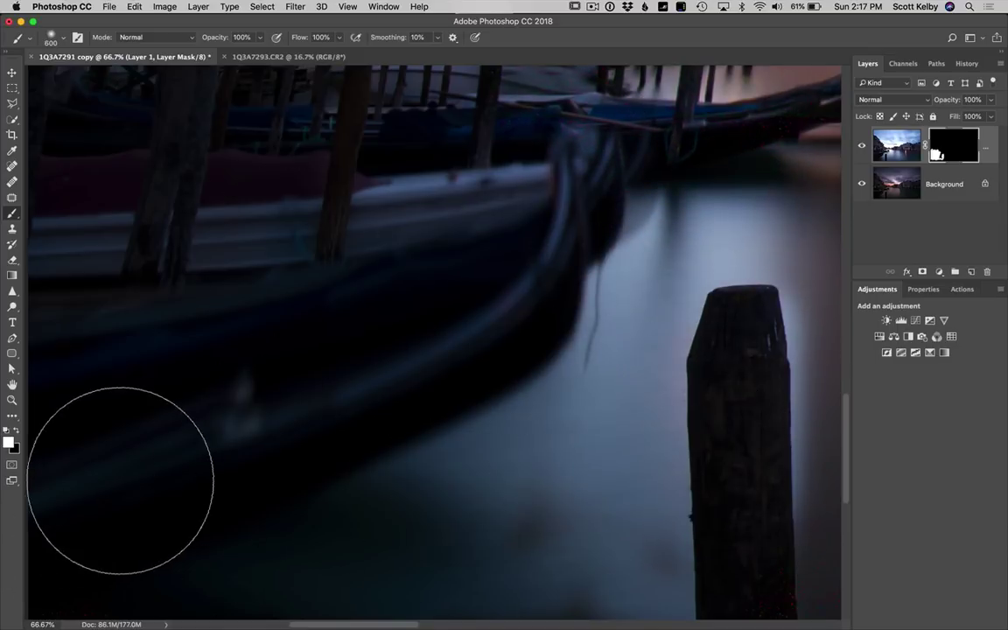
pyautogui.scroll(5, 160, 504)
pyautogui.moveTo(416, 101)
pyautogui.mouseDown()
pyautogui.moveTo(669, 112)
pyautogui.moveTo(663, 146)
pyautogui.mouseUp()
pyautogui.moveTo(614, 259); pyautogui.dragTo(542, 589)
pyautogui.moveTo(482, 467)
pyautogui.mouseDown()
pyautogui.moveTo(484, 398)
pyautogui.moveTo(101, 225)
pyautogui.moveTo(168, 123)
pyautogui.moveTo(393, 247)
pyautogui.moveTo(436, 220)
pyautogui.moveTo(524, 288)
pyautogui.moveTo(580, 465)
pyautogui.moveTo(619, 488)
pyautogui.mouseUp()
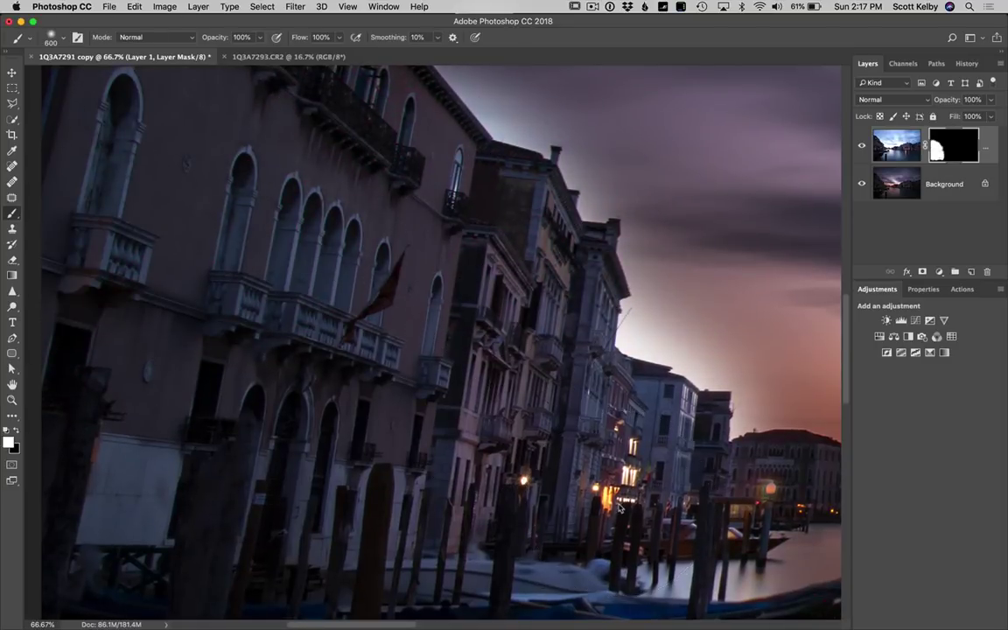
pyautogui.press('super+minus')
pyautogui.press('super+minus')
pyautogui.press('super+minus')
pyautogui.press('super+minus')
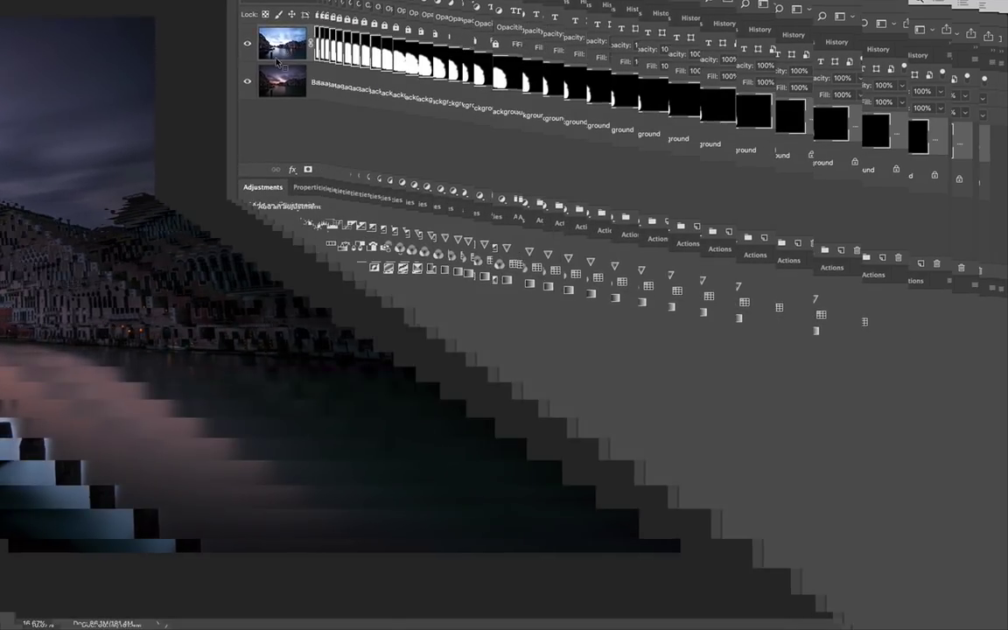
pyautogui.rightClick(898, 150)
pyautogui.click(303, 52)
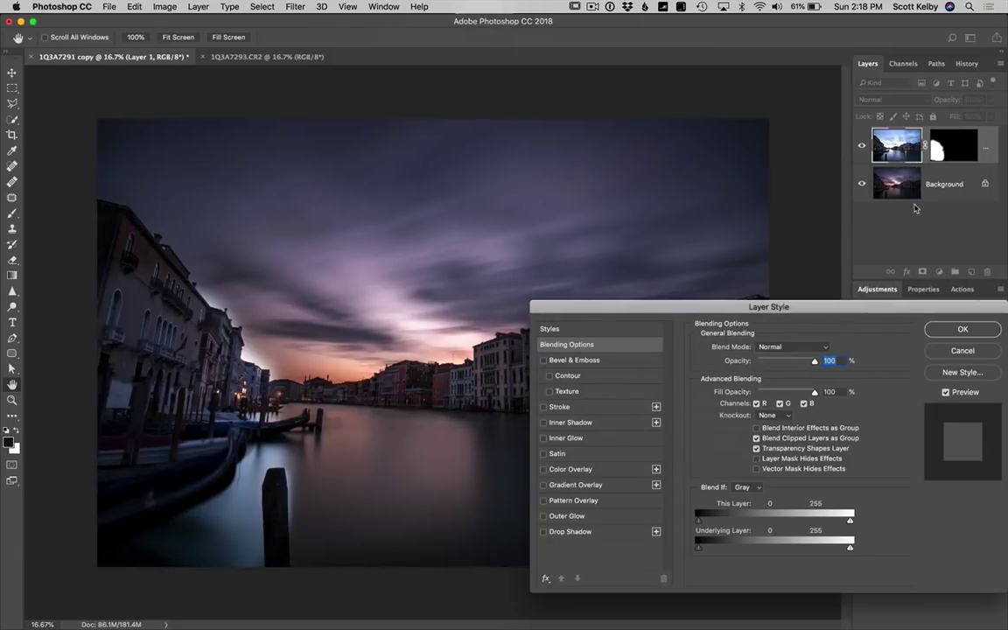
pyautogui.click(962, 351)
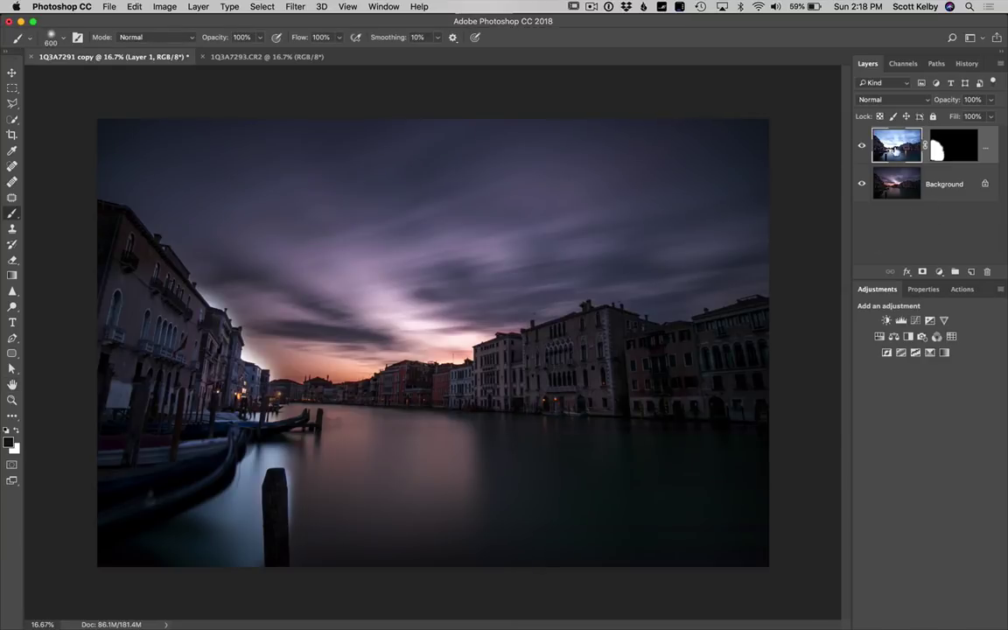
# Apply the Camera Raw Filter to the brighter layer's image with Temperature +28, Tint +29 and Exposure -0.95
pyautogui.click(295, 6)
pyautogui.click(320, 79)
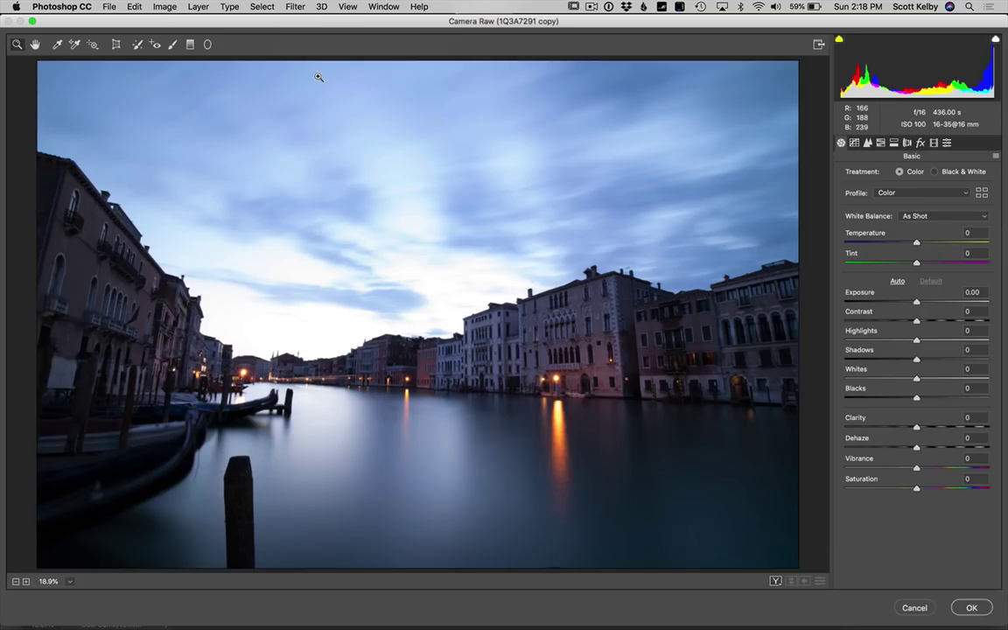
pyautogui.moveTo(918, 304); pyautogui.dragTo(906, 304)
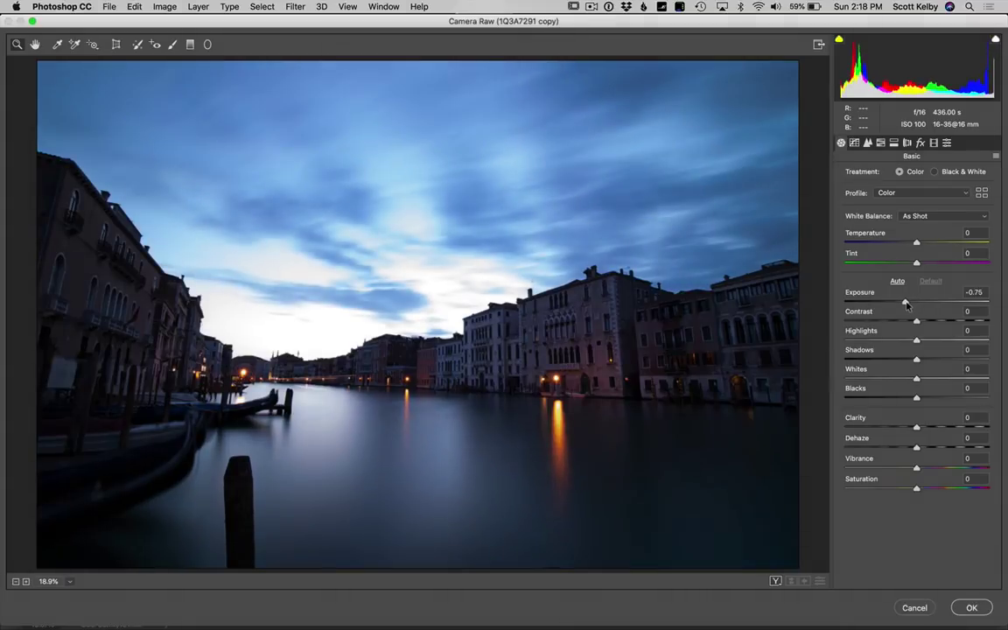
pyautogui.moveTo(917, 242); pyautogui.dragTo(937, 263)
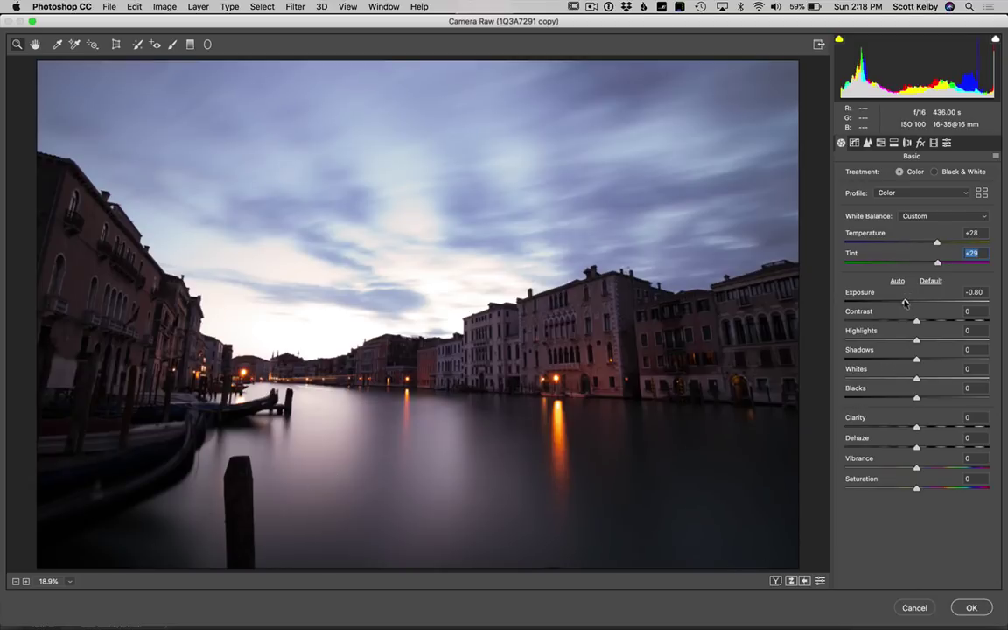
pyautogui.moveTo(905, 303); pyautogui.dragTo(902, 303)
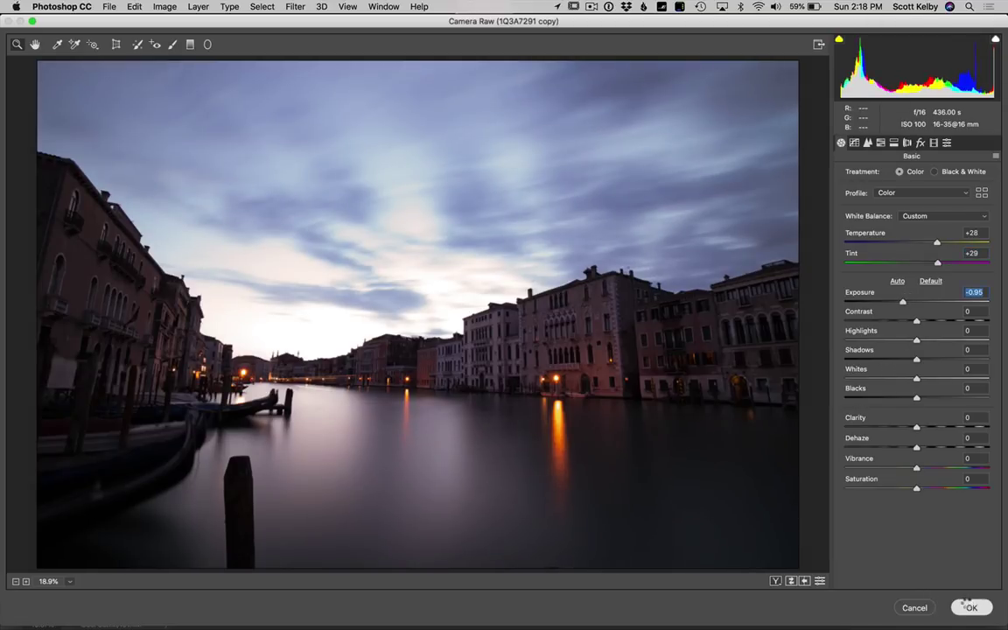
pyautogui.click(970, 606)
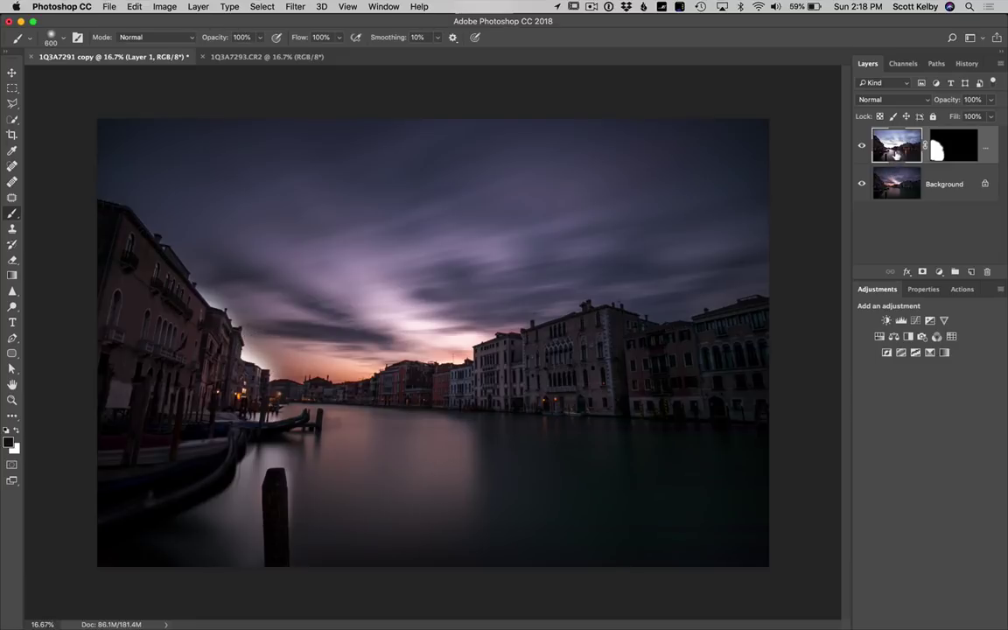
# Run the Camera Raw Filter on the same layer again, lowering Exposure to darken the masked-in area further
pyautogui.click(296, 7)
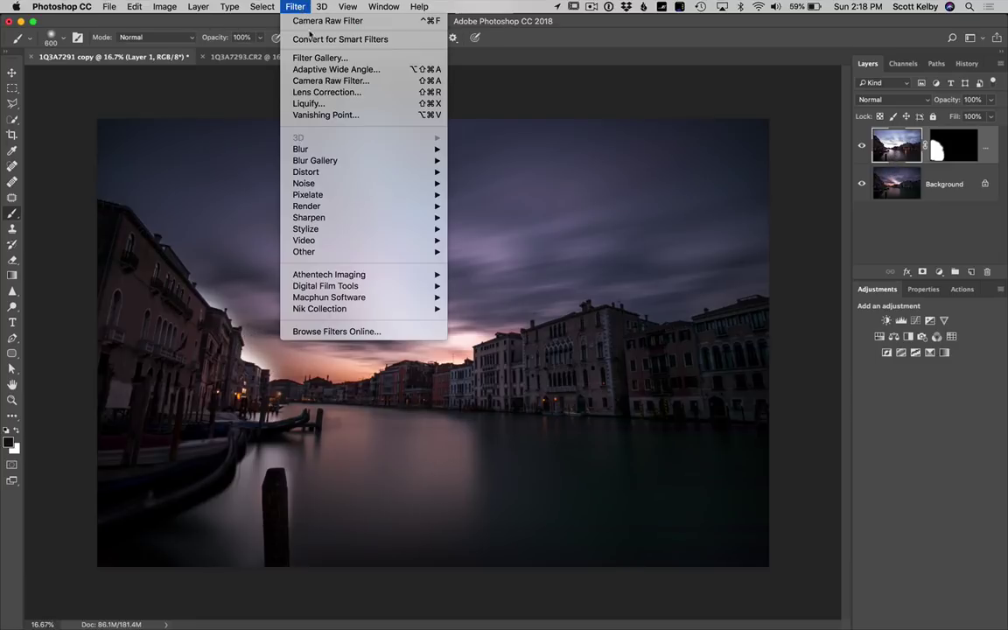
pyautogui.click(319, 80)
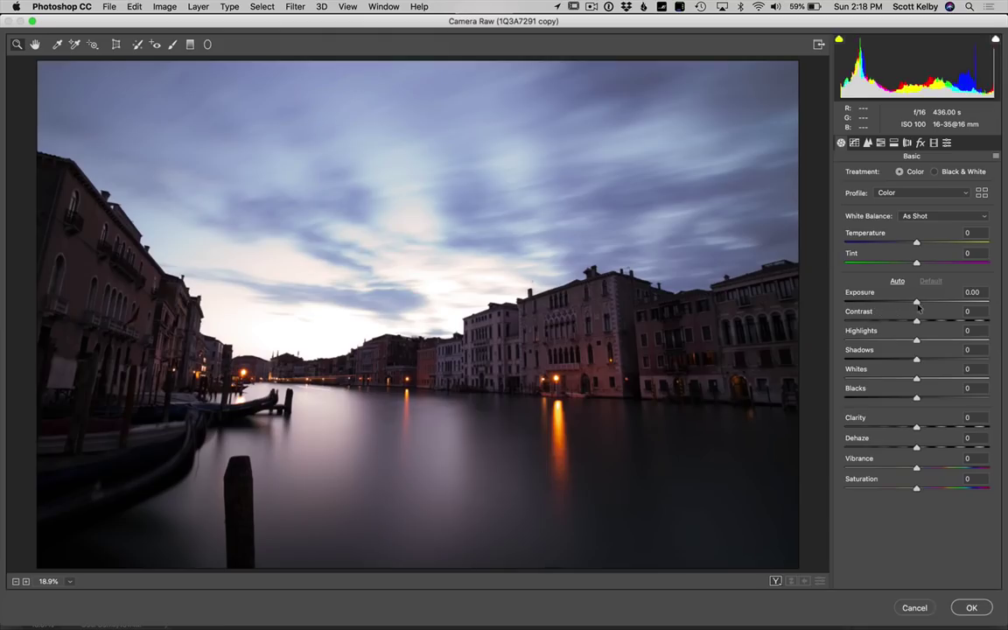
pyautogui.moveTo(918, 306); pyautogui.dragTo(902, 303)
pyautogui.click(970, 608)
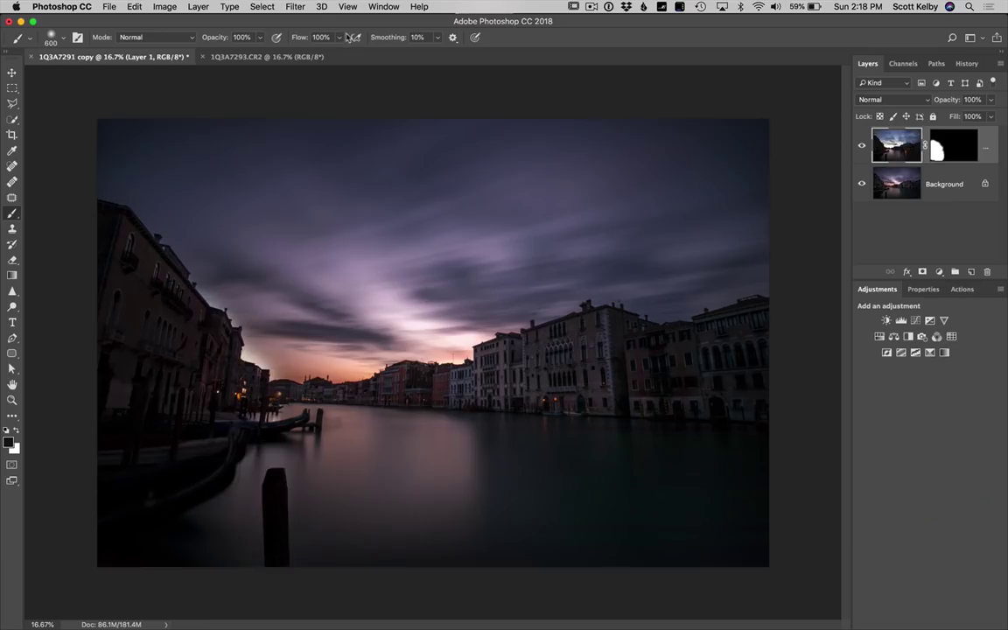
# Apply one more Camera Raw Filter pass to the layer with Exposure at -0.60
pyautogui.click(299, 7)
pyautogui.click(289, 80)
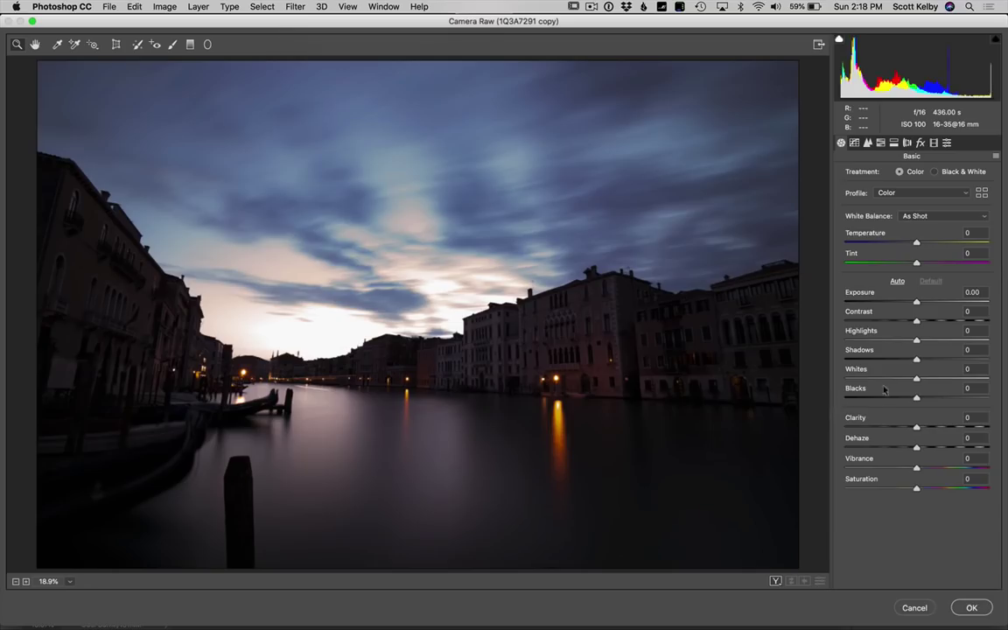
pyautogui.moveTo(916, 303); pyautogui.dragTo(906, 303)
pyautogui.moveTo(906, 306); pyautogui.dragTo(908, 304)
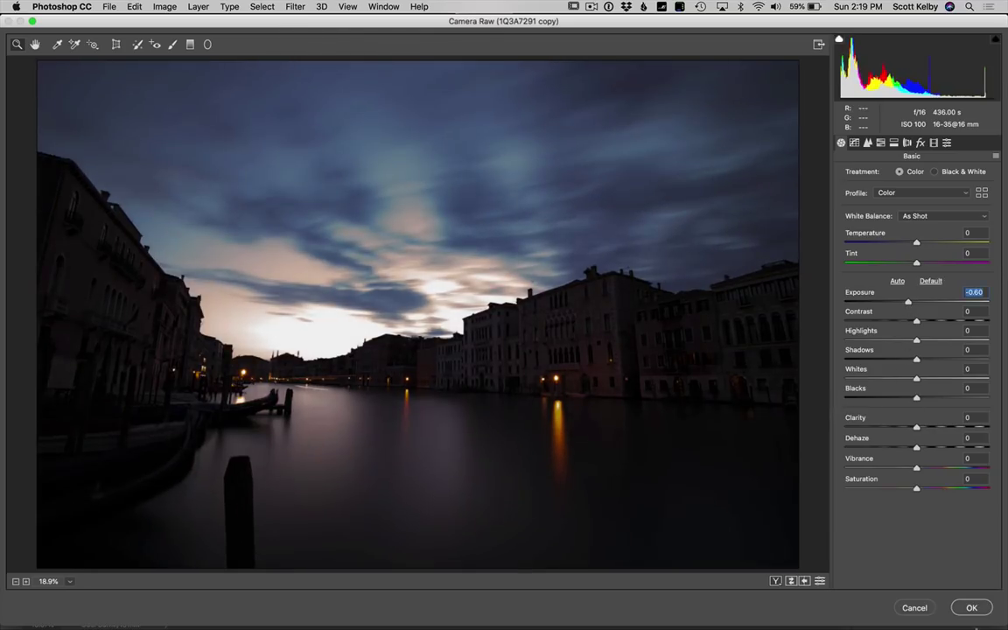
pyautogui.click(971, 607)
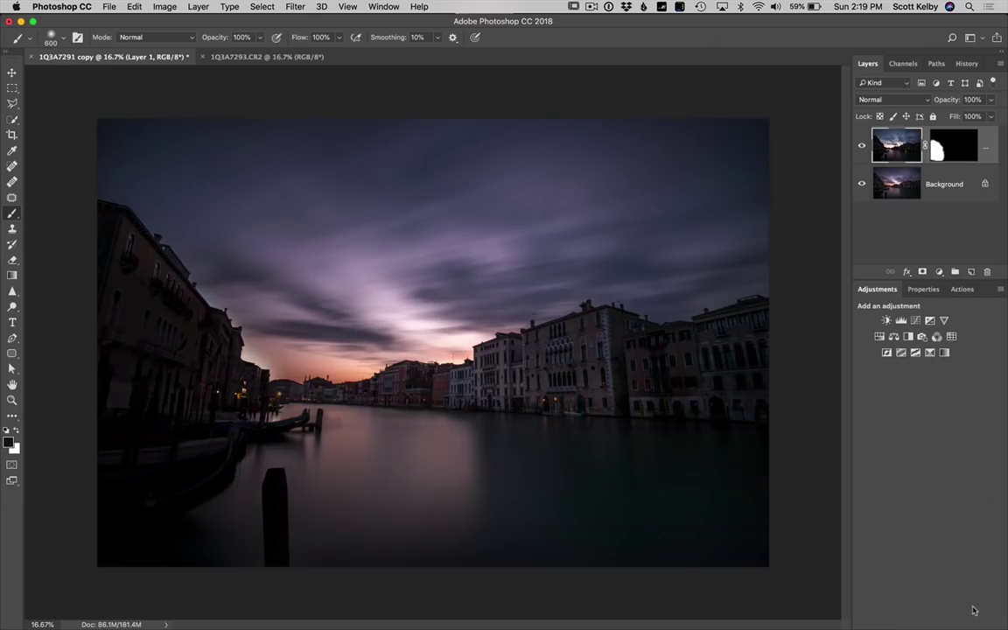
# Paint black on the layer mask with a 175 px brush along the rooflines to remove the bright halo in the sky
pyautogui.press('super+plus')
pyautogui.press('super+plus')
pyautogui.press('super+plus')
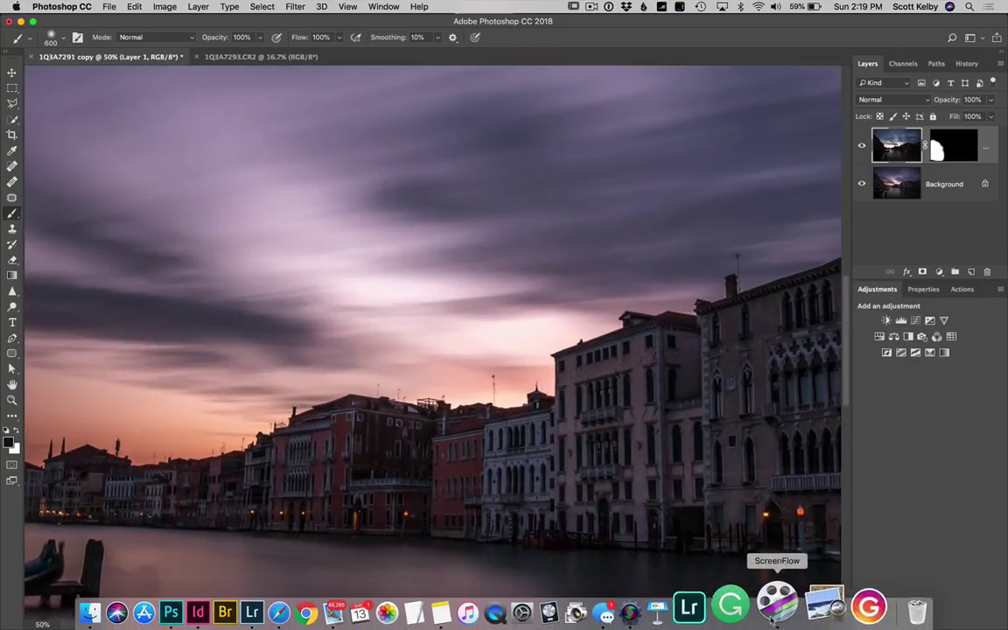
pyautogui.moveTo(368, 536); pyautogui.dragTo(878, 306)
pyautogui.moveTo(520, 429)
pyautogui.mouseDown()
pyautogui.moveTo(763, 324)
pyautogui.moveTo(751, 276)
pyautogui.moveTo(702, 474)
pyautogui.mouseUp()
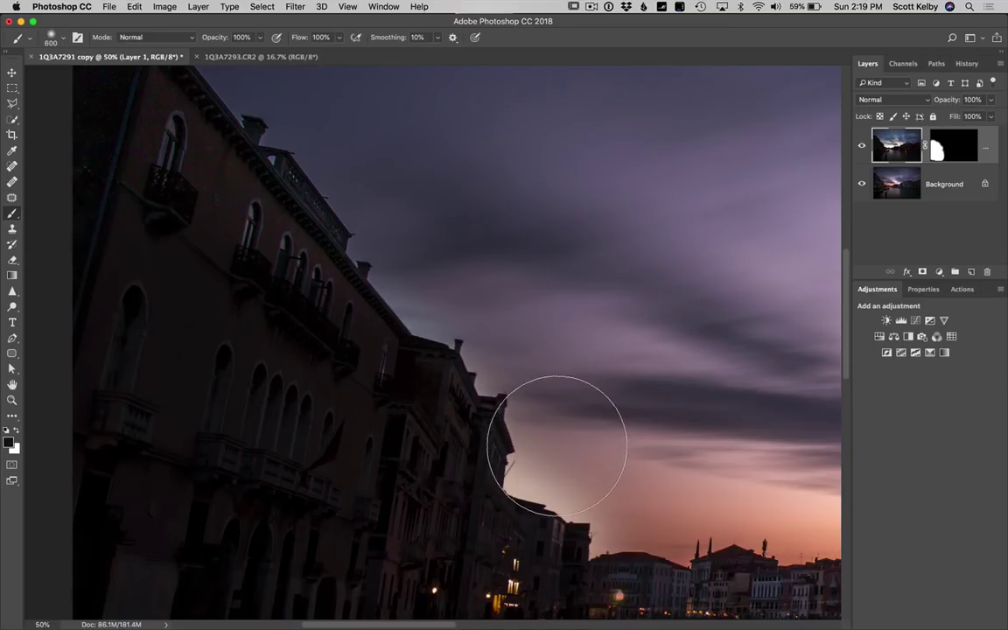
pyautogui.click(961, 147)
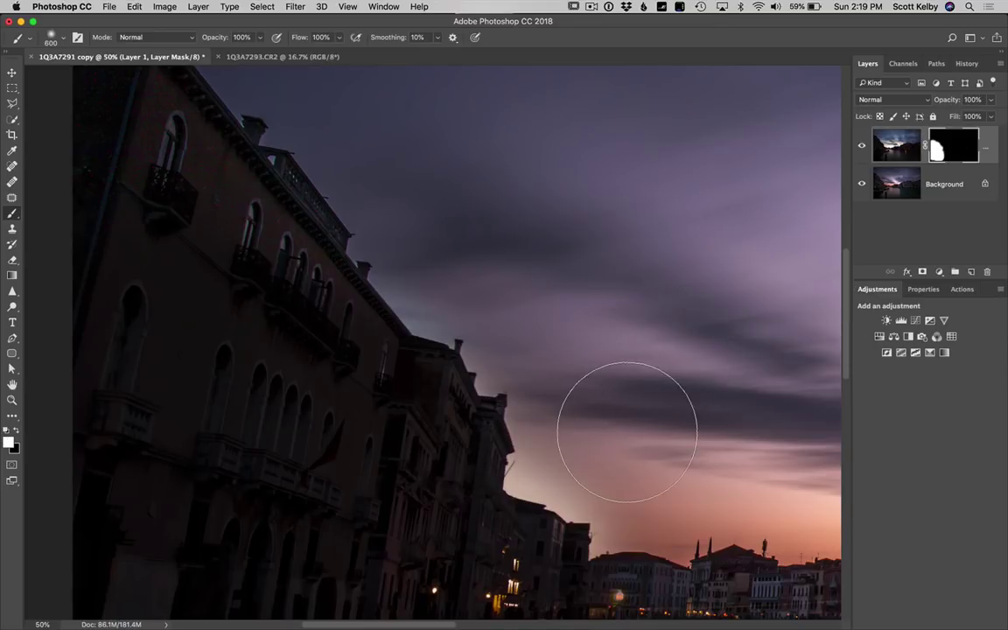
pyautogui.press('[')
pyautogui.press('[')
pyautogui.press('[')
pyautogui.press('[')
pyautogui.press('[')
pyautogui.press('[')
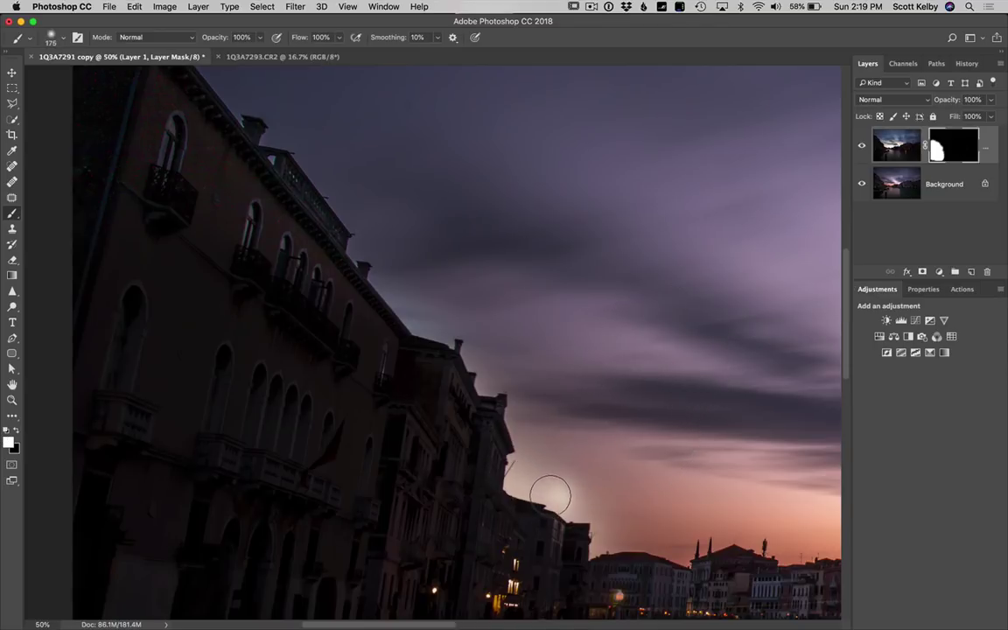
pyautogui.moveTo(548, 494)
pyautogui.mouseDown()
pyautogui.moveTo(519, 473)
pyautogui.moveTo(584, 494)
pyautogui.moveTo(575, 503)
pyautogui.moveTo(606, 522)
pyautogui.moveTo(605, 539)
pyautogui.moveTo(558, 467)
pyautogui.moveTo(547, 463)
pyautogui.moveTo(524, 481)
pyautogui.mouseUp()
pyautogui.moveTo(520, 407)
pyautogui.mouseDown()
pyautogui.moveTo(433, 339)
pyautogui.moveTo(385, 280)
pyautogui.mouseUp()
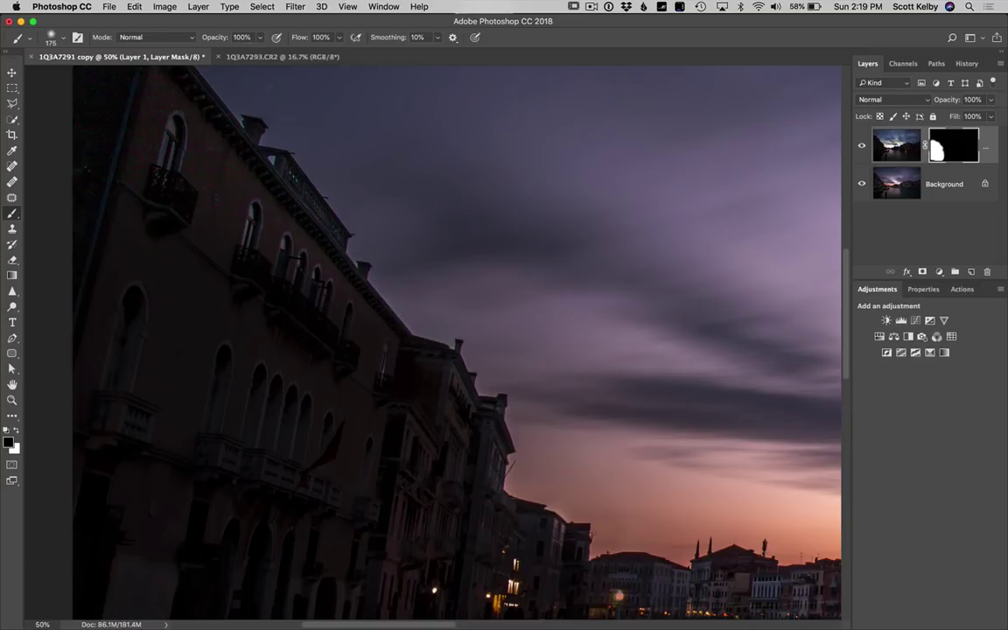
# Paint white on the mask along the upper facade of the nearest building to reveal the cleaner layer up to its roofline
pyautogui.press('x')
pyautogui.moveTo(181, 107)
pyautogui.mouseDown()
pyautogui.moveTo(188, 136)
pyautogui.moveTo(261, 199)
pyautogui.moveTo(170, 157)
pyautogui.moveTo(144, 128)
pyautogui.moveTo(158, 131)
pyautogui.moveTo(153, 81)
pyautogui.moveTo(177, 86)
pyautogui.moveTo(154, 108)
pyautogui.moveTo(133, 239)
pyautogui.moveTo(166, 224)
pyautogui.moveTo(332, 293)
pyautogui.mouseUp()
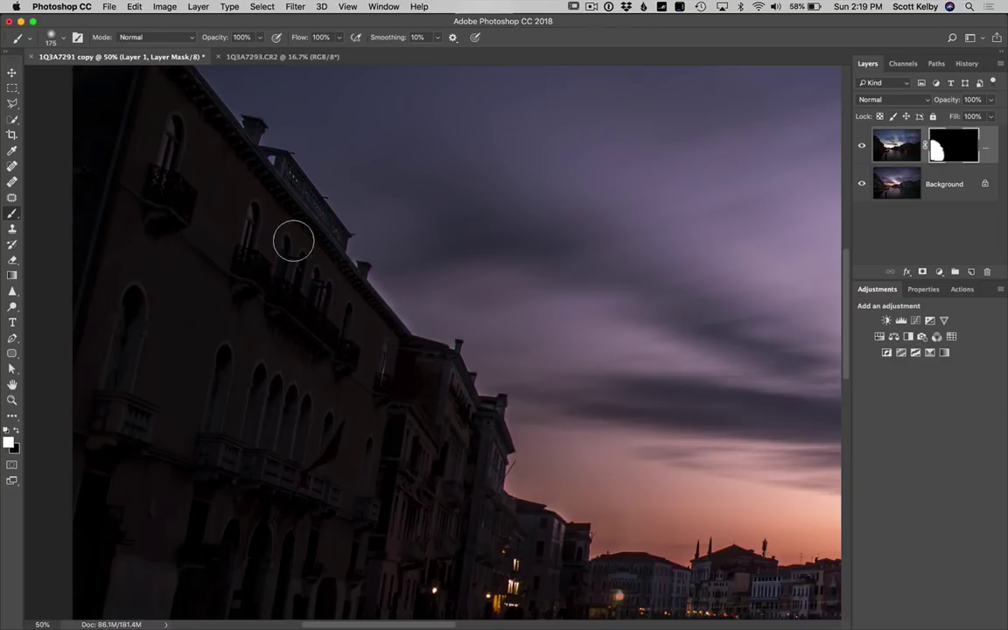